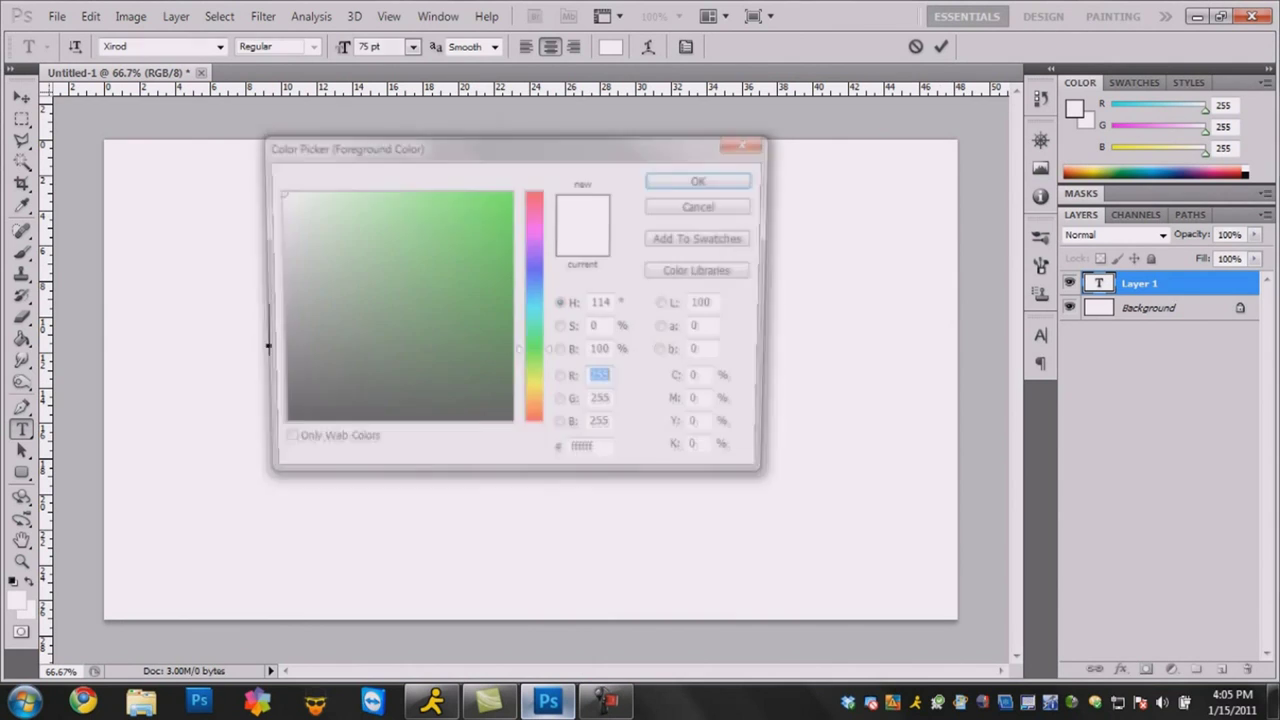
# Step: Set the text colour to black and enter the letter C in 75 pt Xirod
pyautogui.click(688, 178)
pyautogui.write('C')
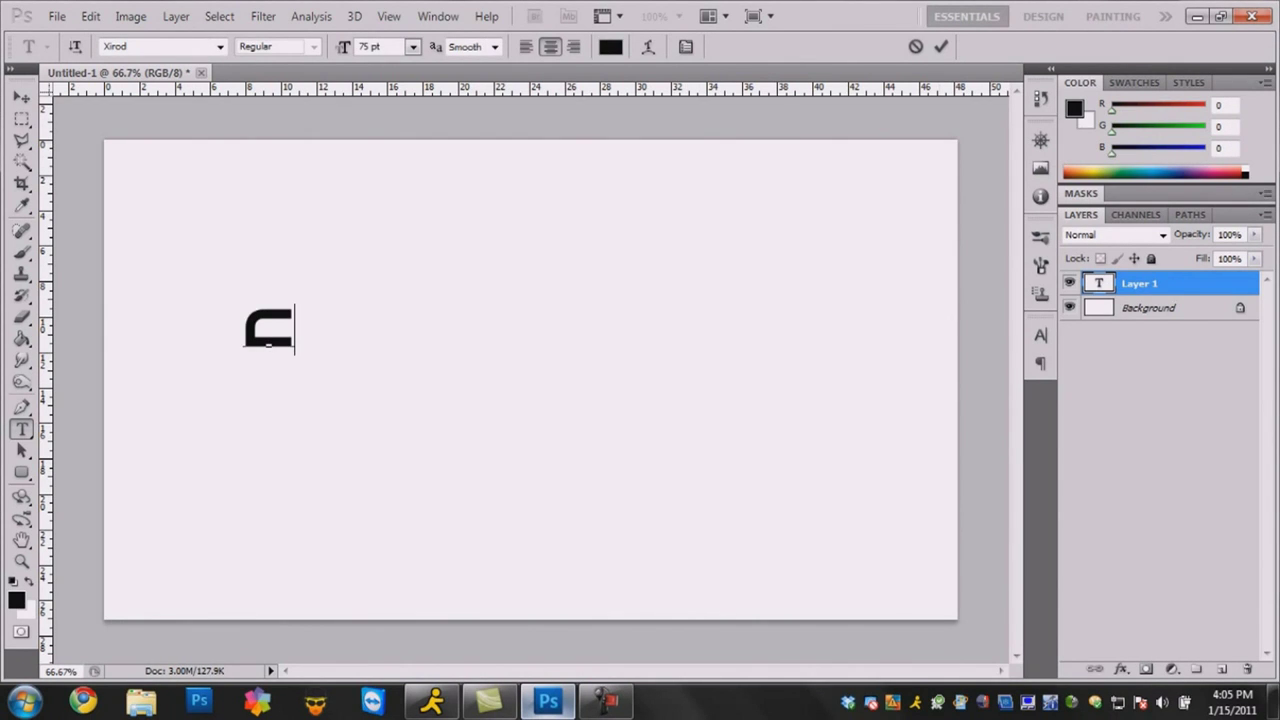
pyautogui.click(21, 97)
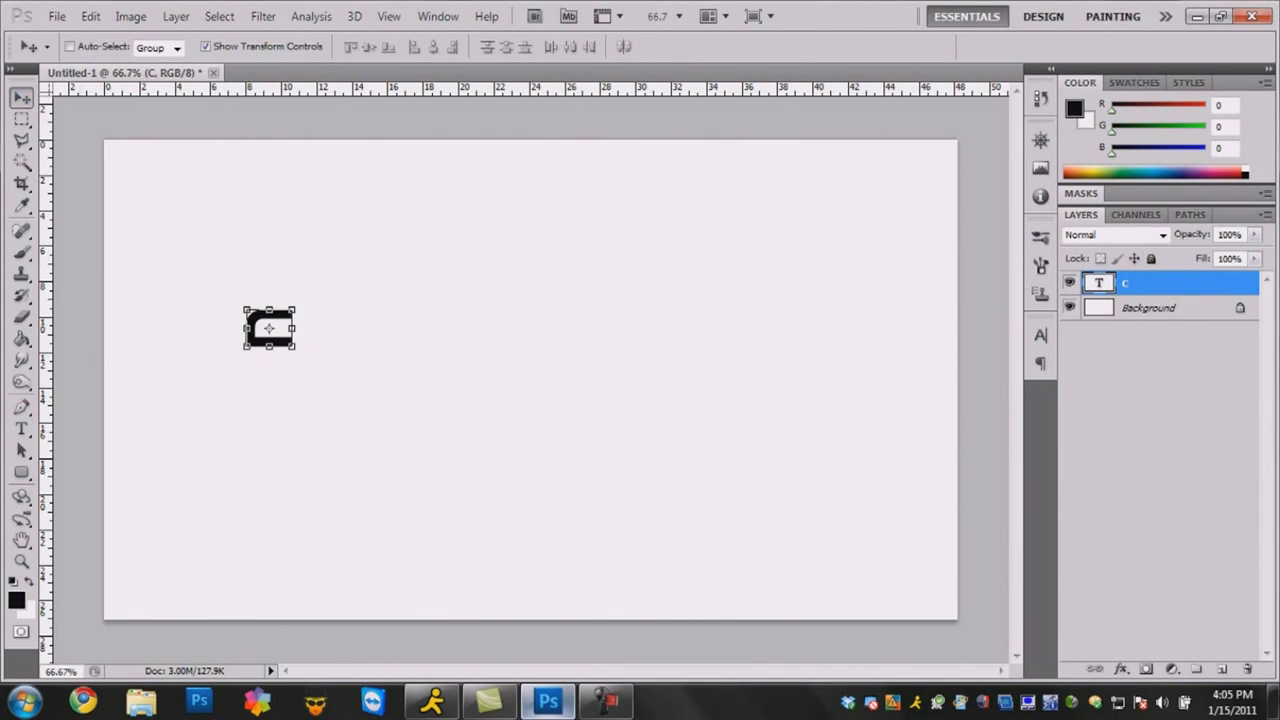
# Step: Add the letter D as a separate text layer beside the C
pyautogui.press('t')
pyautogui.click(340, 355)
pyautogui.write('O')
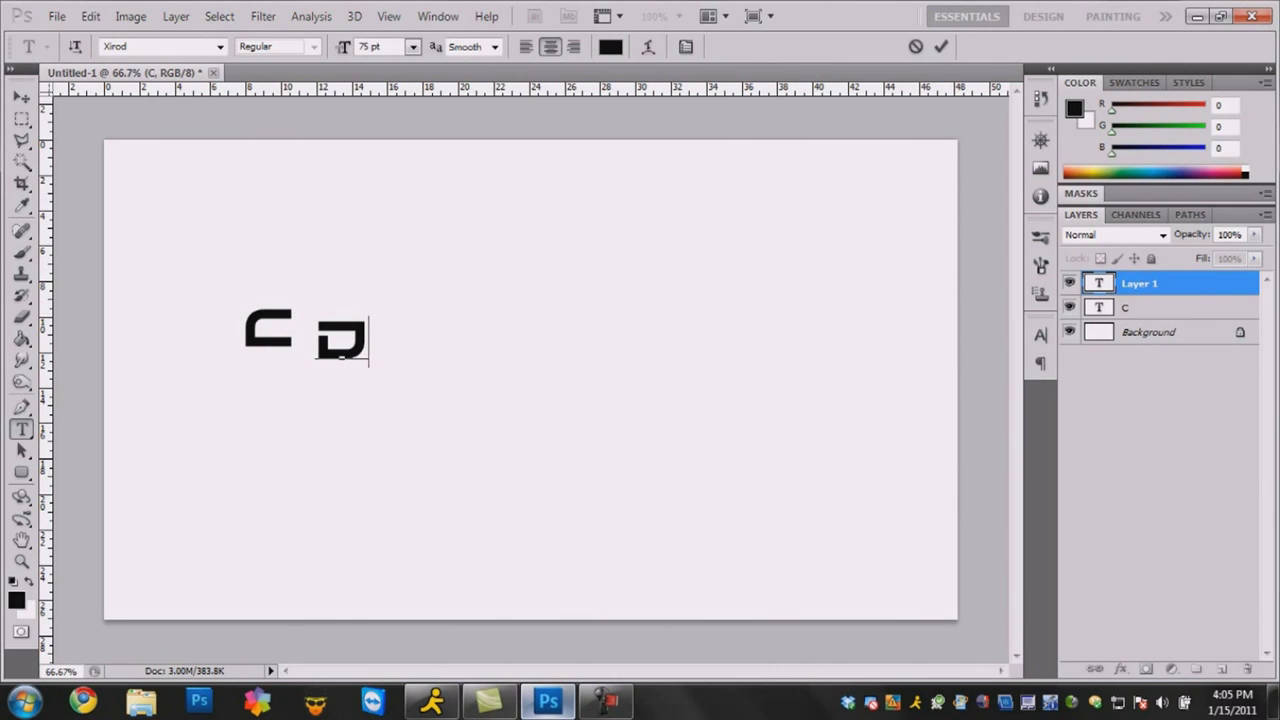
# Step: Set the letter D's font size to 150 pt and move it clear of the C
pyautogui.hotkey('ctrl', 'a')
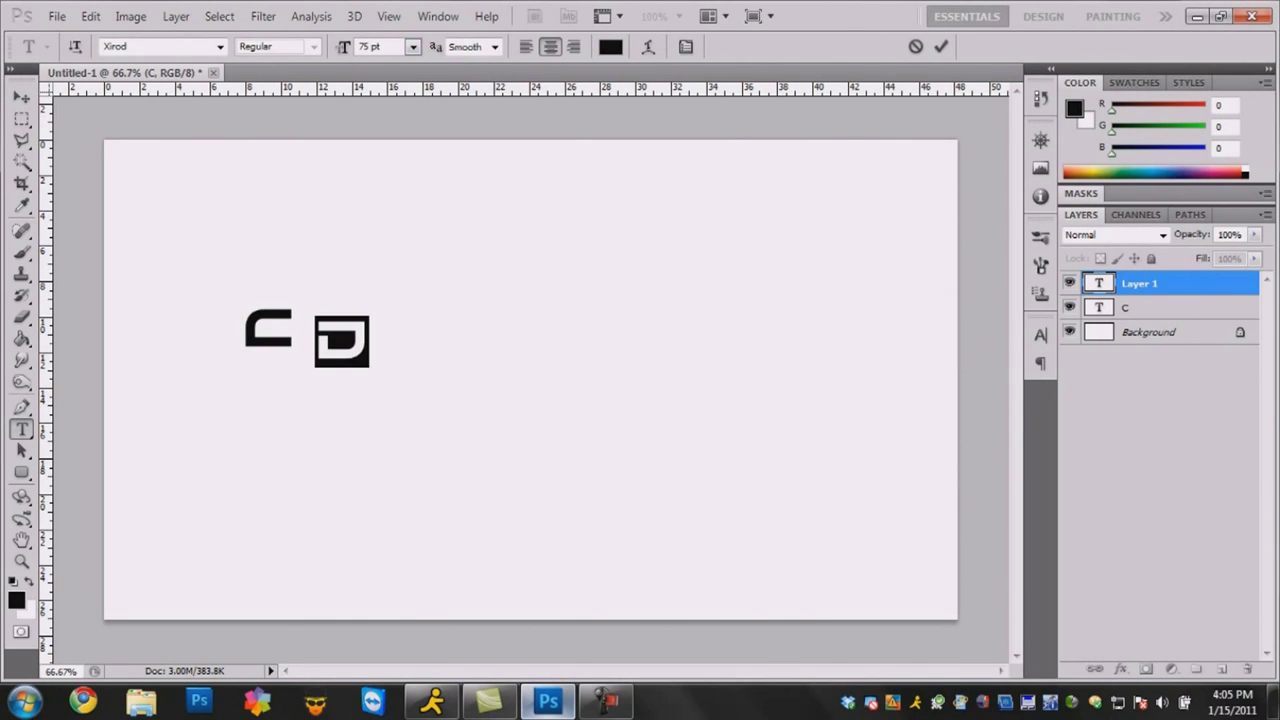
pyautogui.press('BackSpace')
pyautogui.press('BackSpace')
pyautogui.write('90')
pyautogui.press('BackSpace')
pyautogui.press('BackSpace')
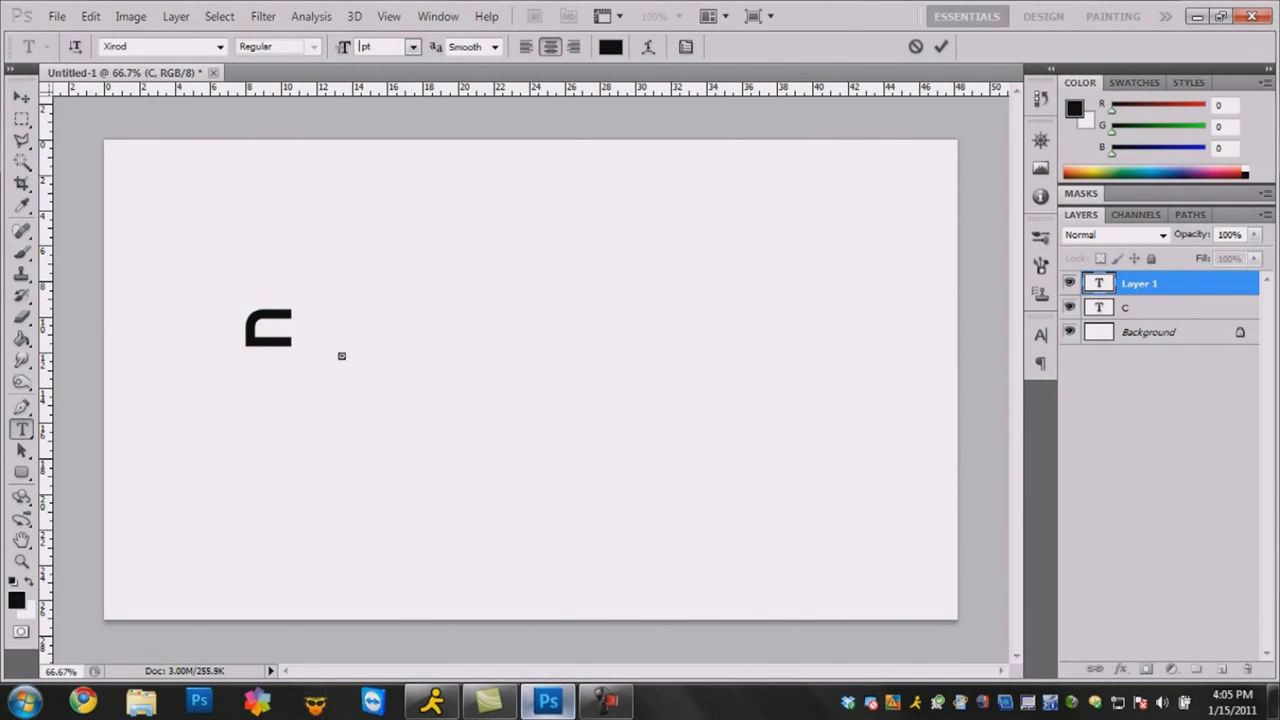
pyautogui.write('150')
pyautogui.press('Return')
pyautogui.hotkey('ctrl', 'h')
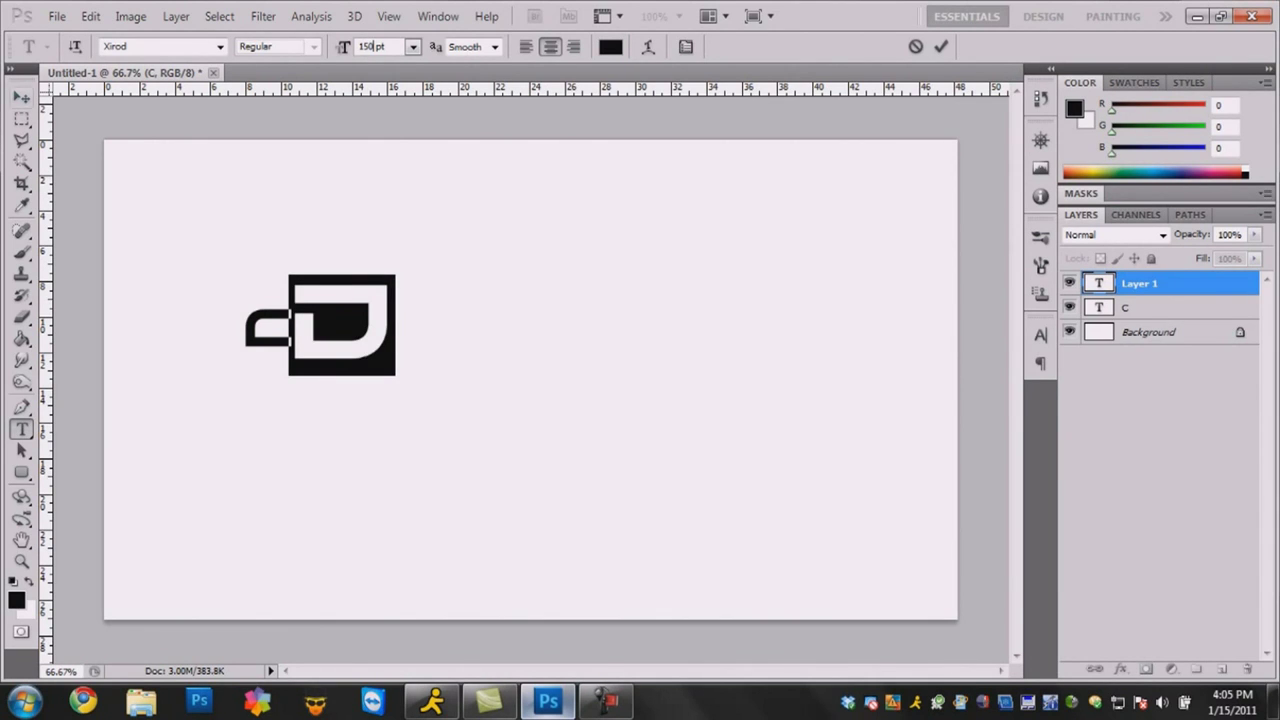
pyautogui.click(22, 97)
pyautogui.moveTo(341, 322); pyautogui.dragTo(384, 339)
# Step: Set the letter C's font size to 150 pt
pyautogui.click(1150, 308)
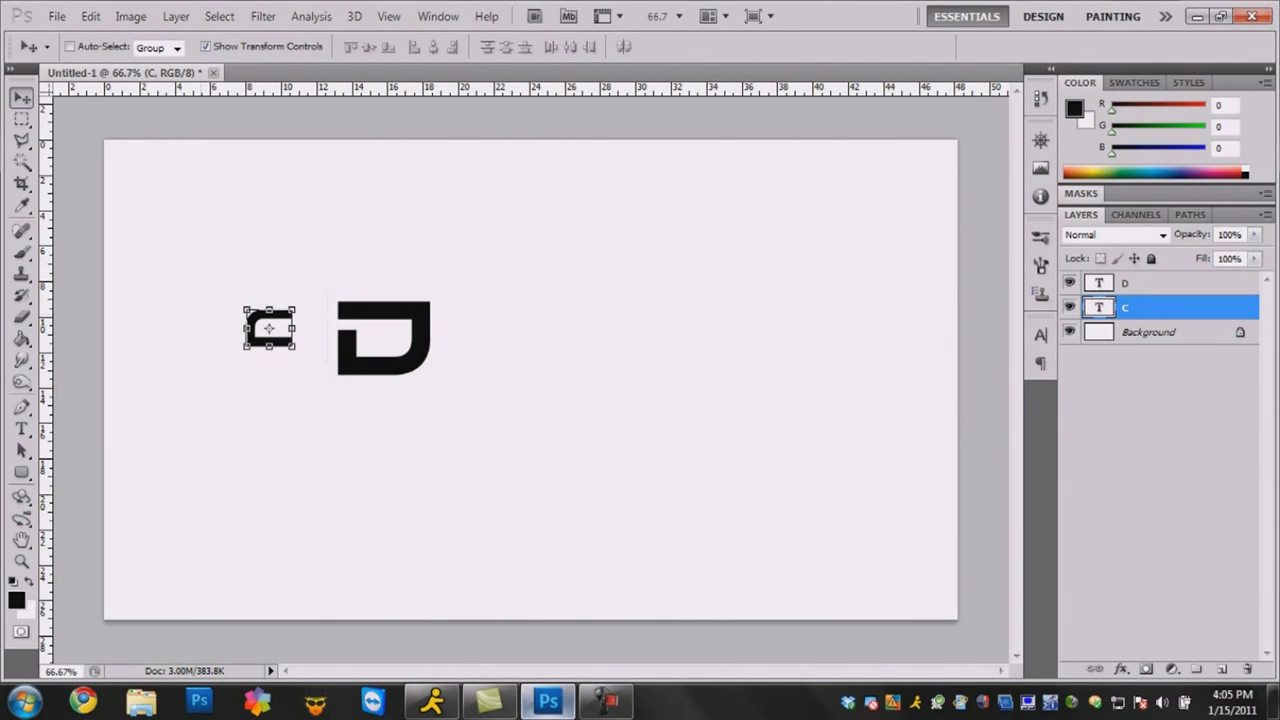
pyautogui.click(22, 429)
pyautogui.moveTo(293, 331); pyautogui.dragTo(244, 331)
pyautogui.click(413, 47)
pyautogui.moveTo(371, 47); pyautogui.dragTo(357, 47)
pyautogui.write('150')
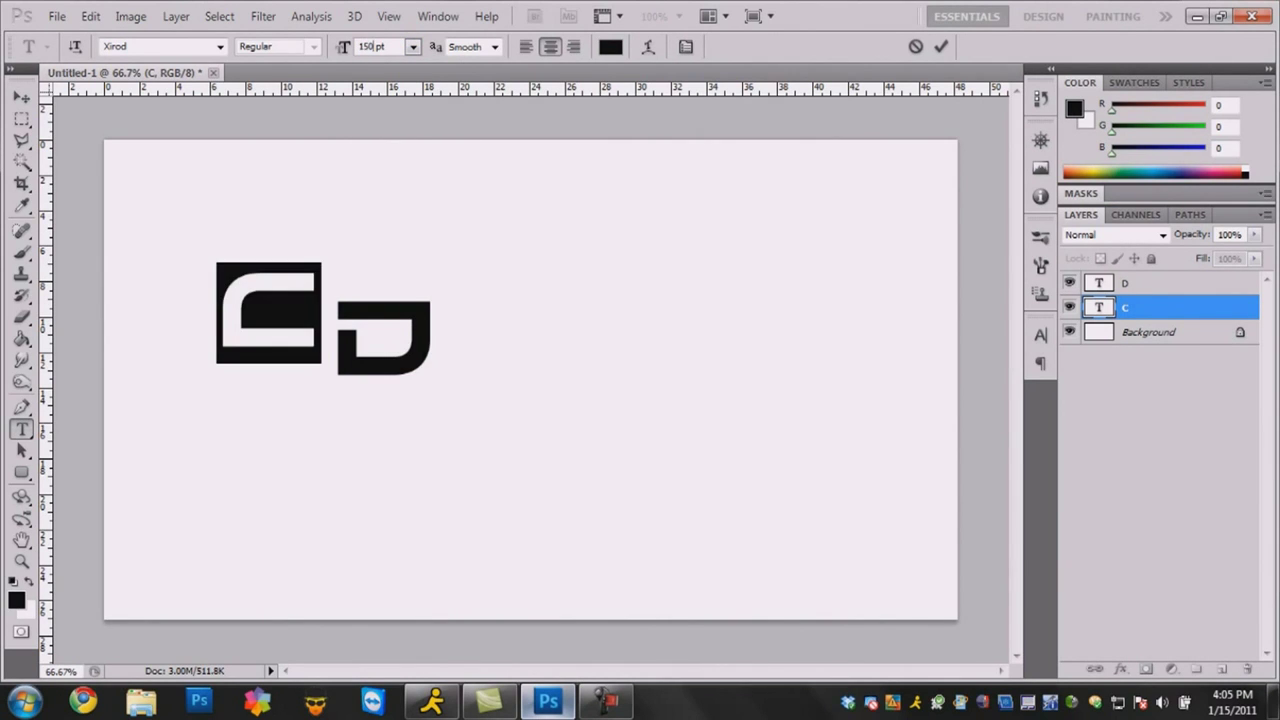
# Step: Reposition the C and D so the two letters overlap and interlock as a monogram
pyautogui.click(22, 97)
pyautogui.moveTo(285, 337)
pyautogui.mouseDown()
pyautogui.moveTo(303, 292)
pyautogui.moveTo(297, 351)
pyautogui.mouseUp()
pyautogui.keyDown('ctrl'); pyautogui.click(384, 336); pyautogui.keyUp('ctrl')
pyautogui.moveTo(384, 336); pyautogui.dragTo(325, 352)
# Step: Rasterize the D and C type layers
pyautogui.rightClick(1136, 283)
pyautogui.click(1100, 340)
pyautogui.click(1140, 307)
pyautogui.rightClick(1170, 307)
pyautogui.click(1136, 340)
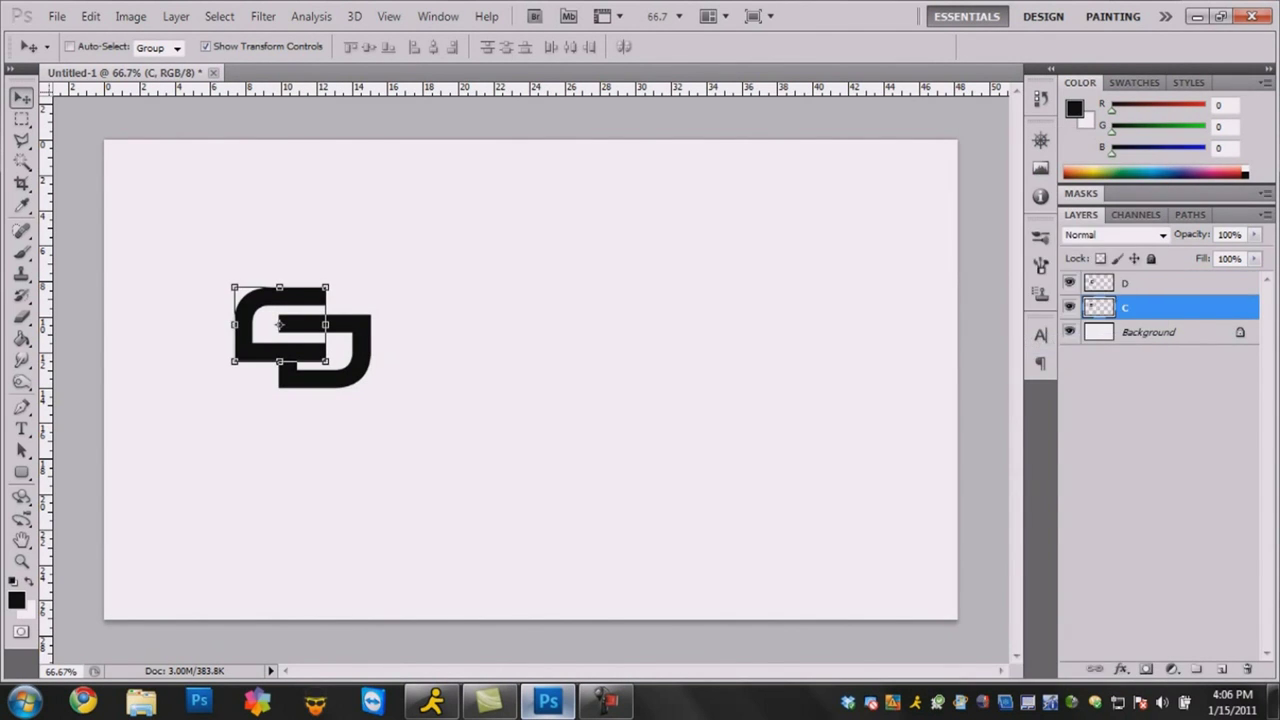
# Step: Merge the D layer down into the C layer and shift the combined monogram slightly
pyautogui.rightClick(1150, 283)
pyautogui.click(1030, 628)
pyautogui.moveTo(318, 350)
pyautogui.mouseDown()
pyautogui.moveTo(373, 359)
pyautogui.moveTo(326, 349)
pyautogui.mouseUp()
# Step: Add a Bevel and Emboss style to the monogram layer with its shadow opacity at 0%
pyautogui.rightClick(1136, 283)
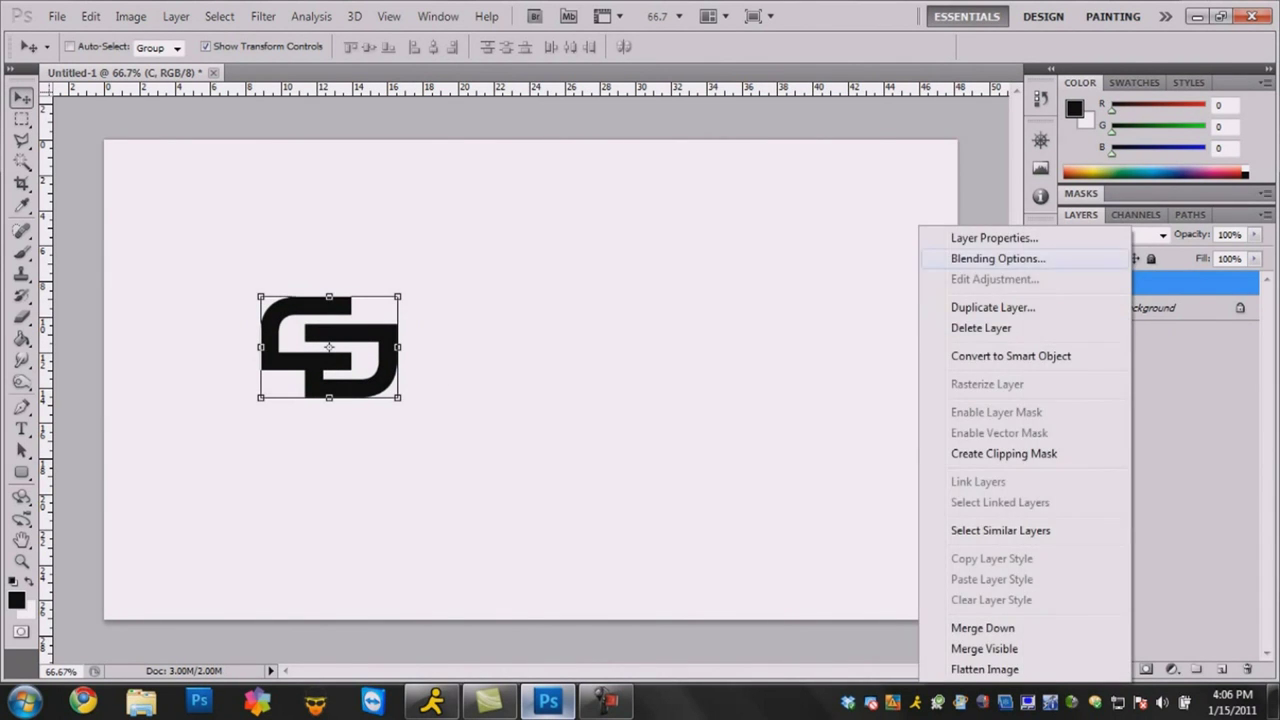
pyautogui.click(997, 258)
pyautogui.click(690, 269)
pyautogui.moveTo(938, 469); pyautogui.dragTo(868, 469)
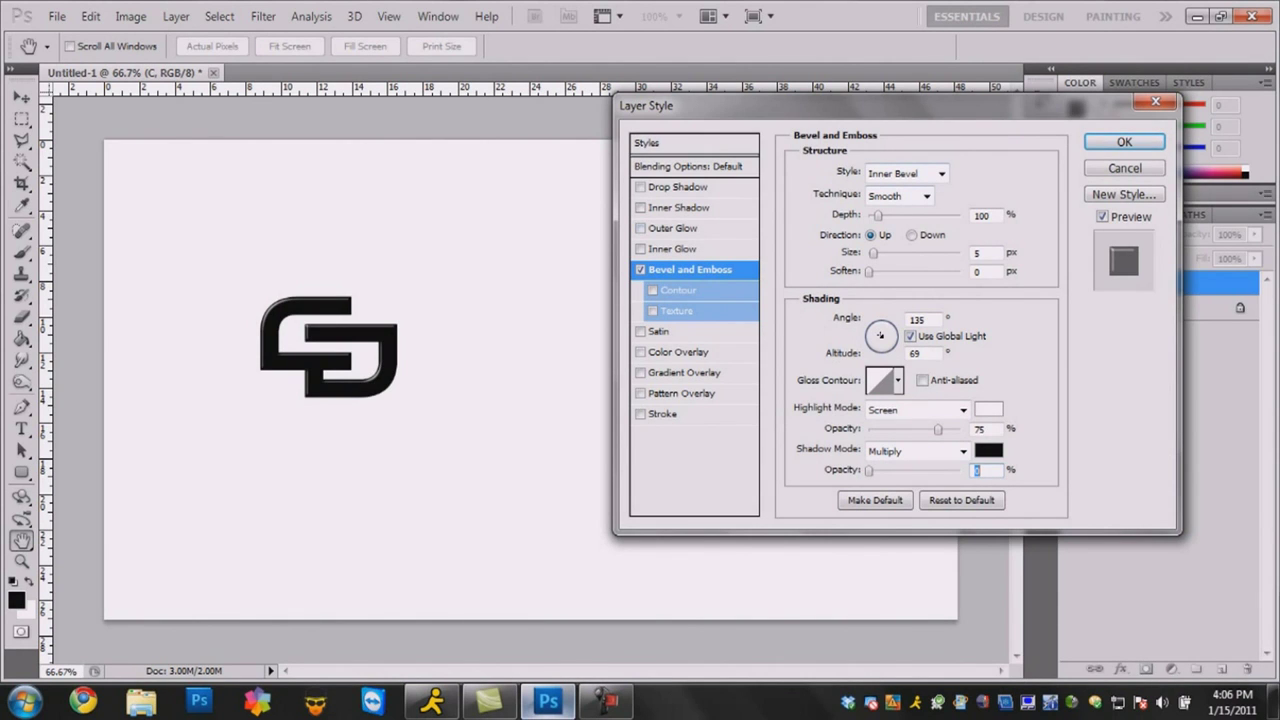
# Step: Add a black Outer Glow to the monogram with Normal blend mode and a larger glow size
pyautogui.click(675, 228)
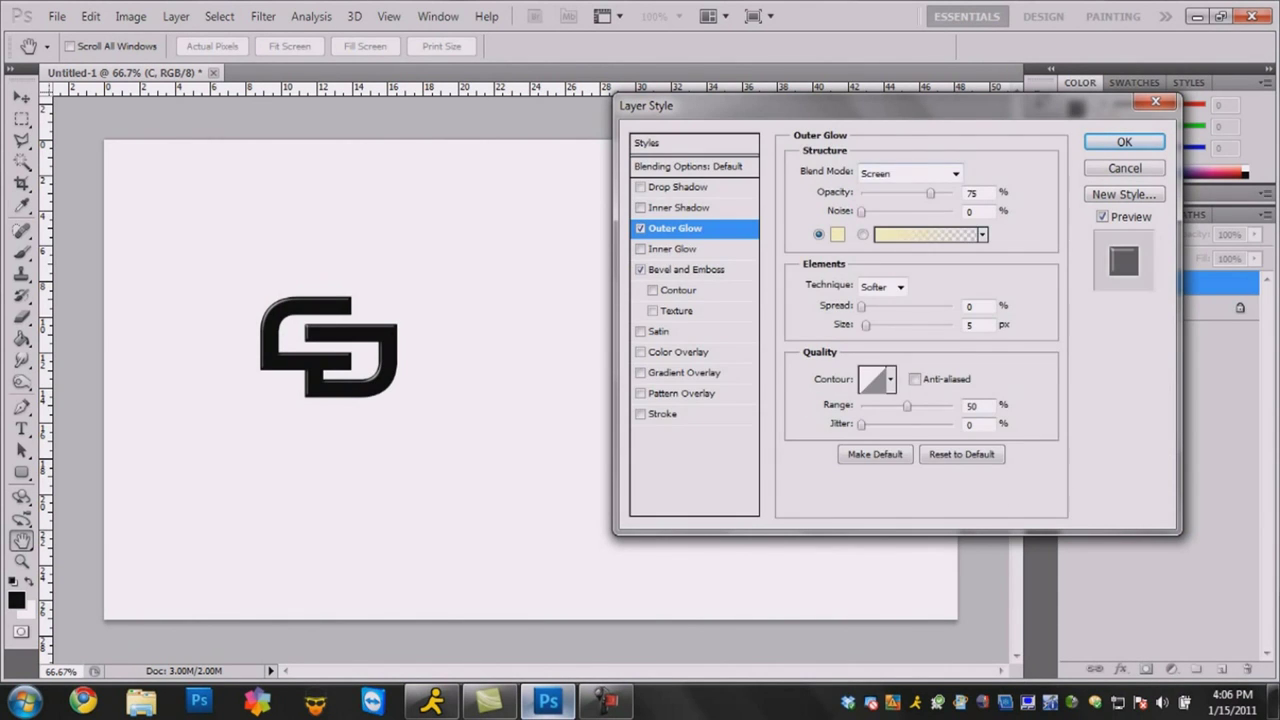
pyautogui.click(910, 173)
pyautogui.click(880, 185)
pyautogui.click(837, 234)
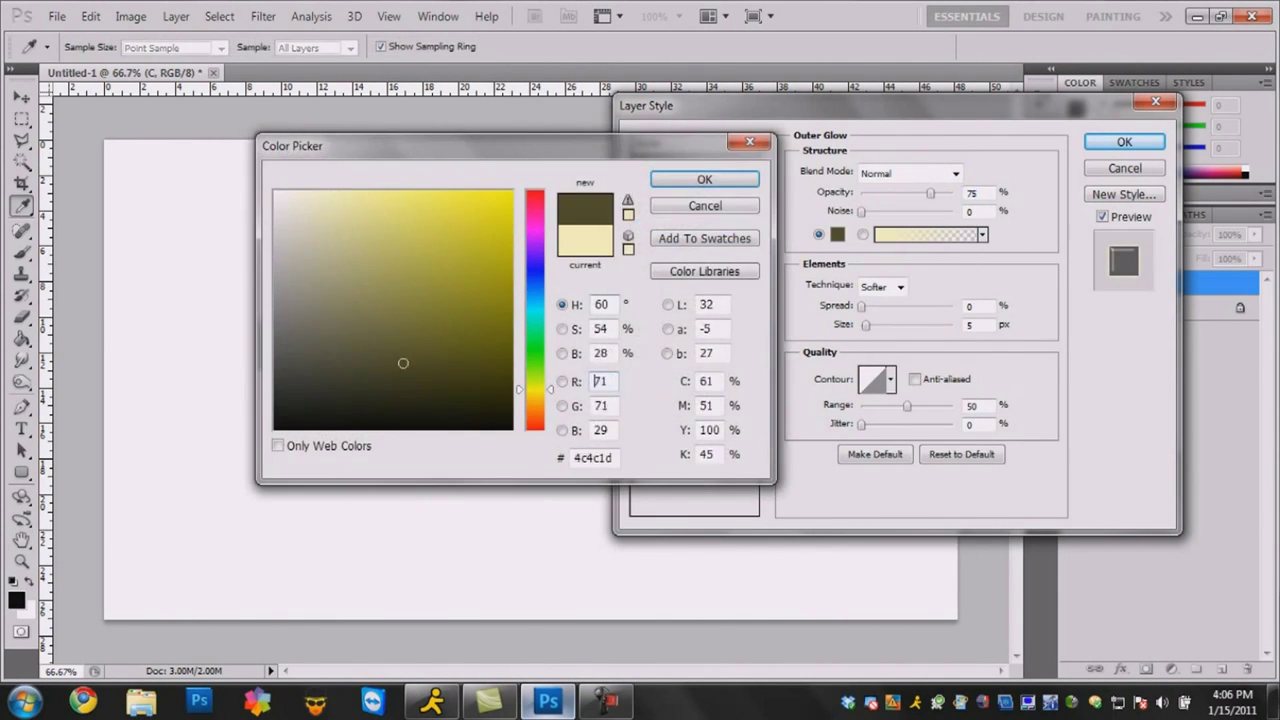
pyautogui.click(276, 428)
pyautogui.press('Return')
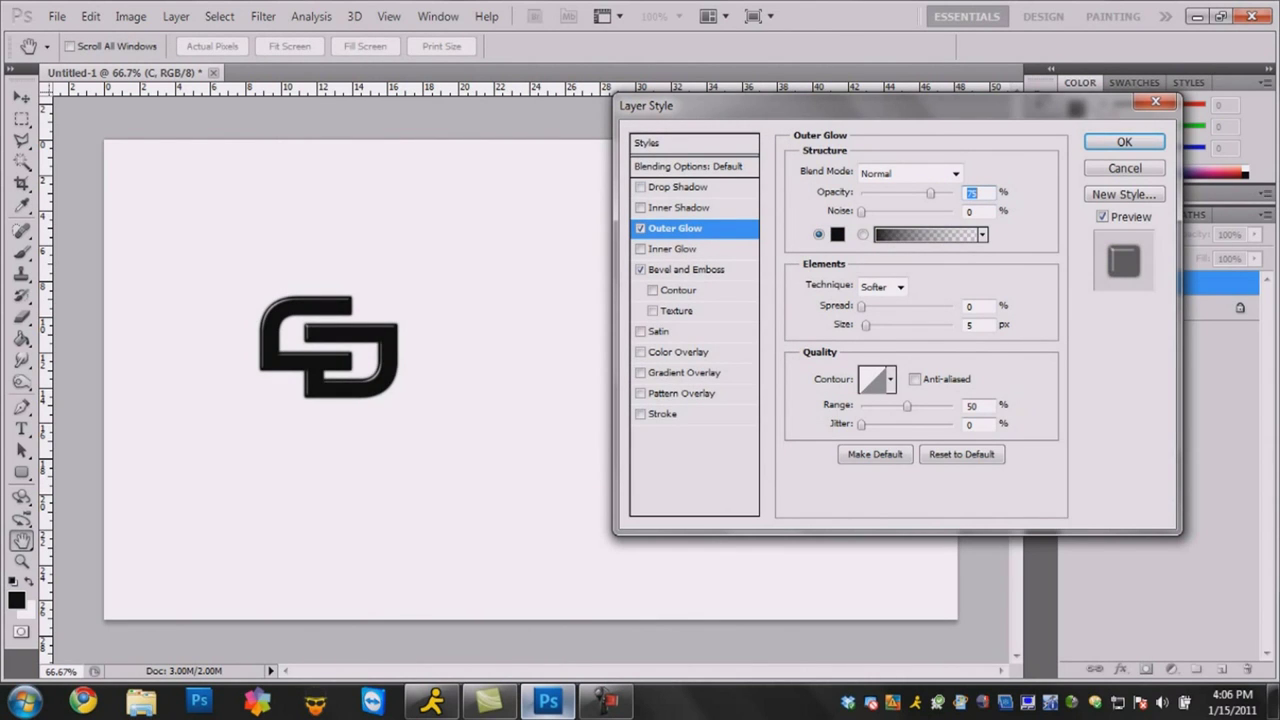
pyautogui.moveTo(866, 325)
pyautogui.mouseDown()
pyautogui.moveTo(894, 325)
pyautogui.moveTo(861, 306)
pyautogui.moveTo(897, 306)
pyautogui.moveTo(874, 306)
pyautogui.moveTo(893, 325)
pyautogui.moveTo(877, 325)
pyautogui.mouseUp()
pyautogui.click(900, 287)
pyautogui.click(880, 319)
# Step: Add a Gradient Overlay to the monogram and change the gradient's black stop to grey
pyautogui.click(684, 372)
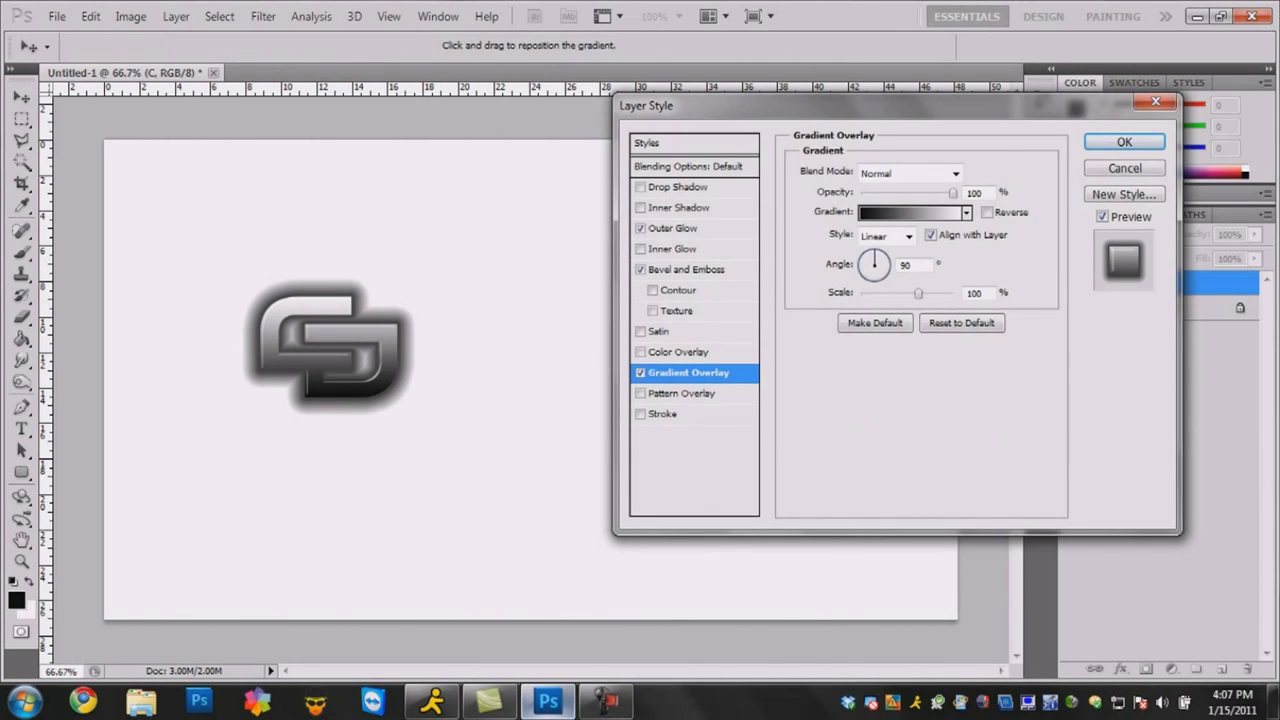
pyautogui.click(912, 212)
pyautogui.moveTo(302, 358); pyautogui.dragTo(275, 311)
pyautogui.press('Return')
# Step: Move the gradient's white stop near the middle and add a matching grey stop at the far end
pyautogui.moveTo(802, 457); pyautogui.dragTo(614, 457)
pyautogui.click(795, 457)
pyautogui.doubleClick(795, 457)
pyautogui.moveTo(354, 346); pyautogui.dragTo(275, 282)
pyautogui.press('Return')
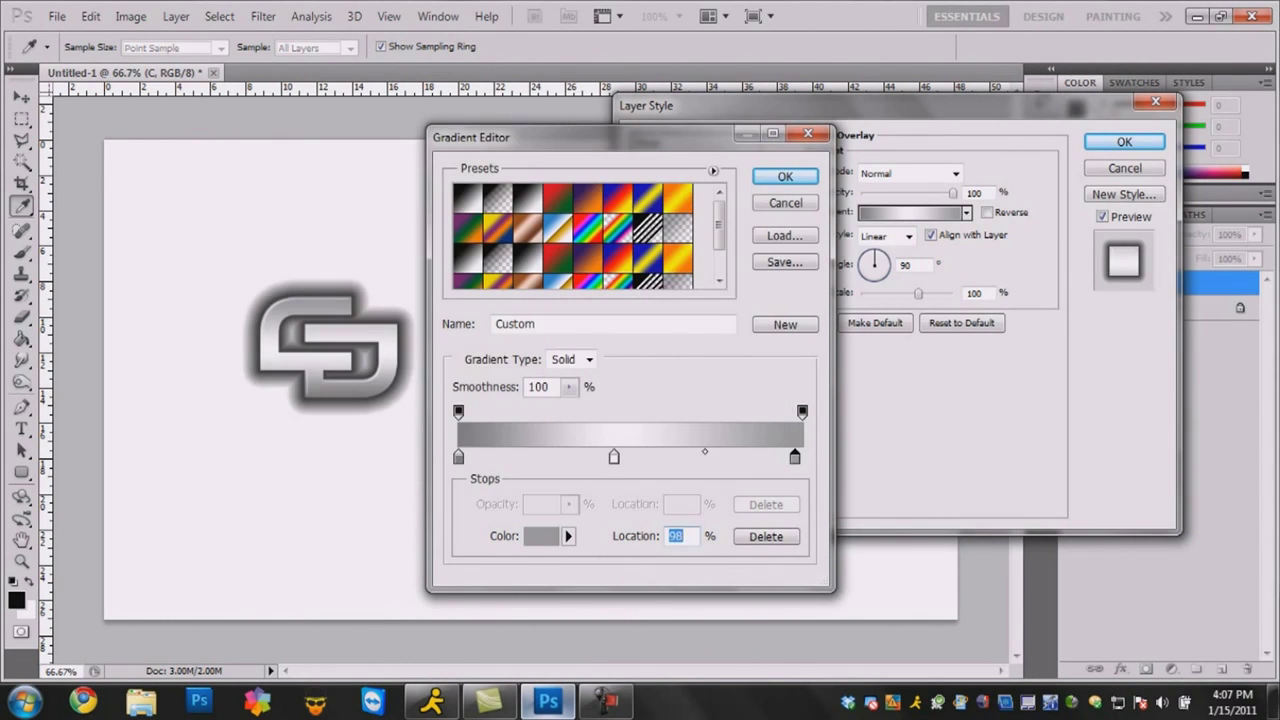
pyautogui.moveTo(795, 457); pyautogui.dragTo(803, 457)
# Step: Place the gradient's middle stop at 47%, recolour it light grey and accept the gradient
pyautogui.moveTo(614, 457); pyautogui.dragTo(620, 457)
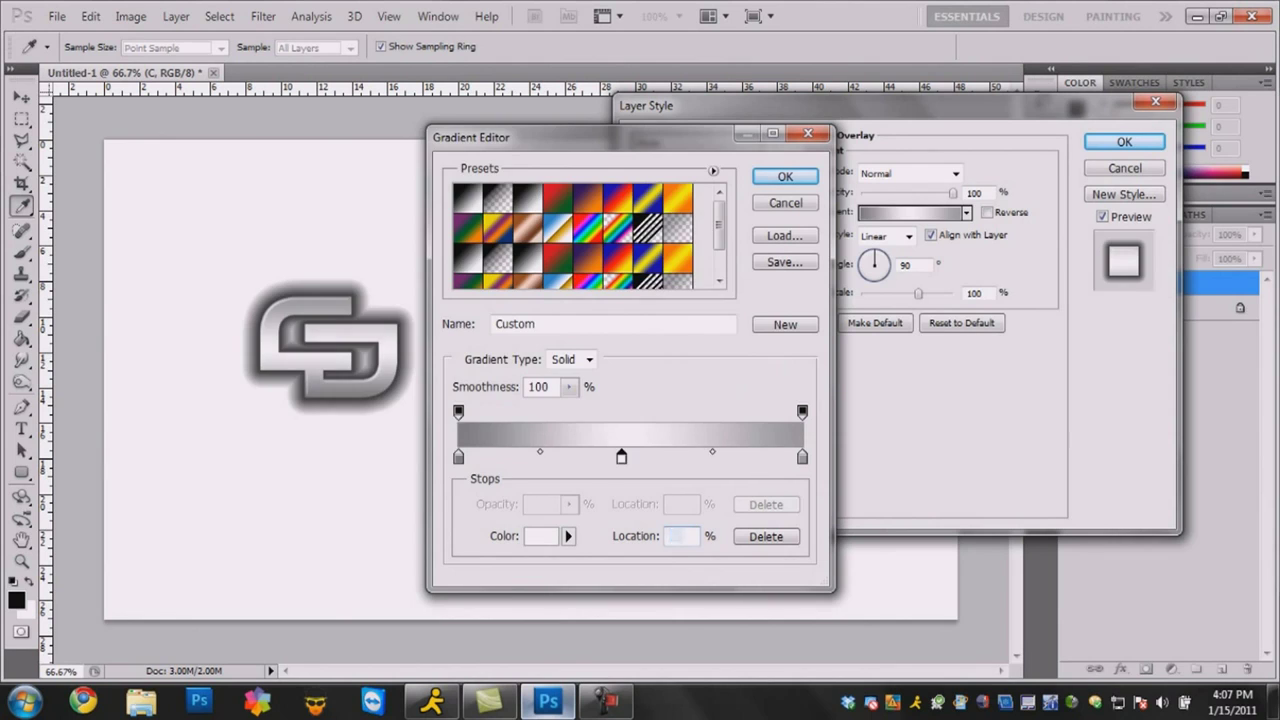
pyautogui.doubleClick(620, 457)
pyautogui.moveTo(276, 192); pyautogui.dragTo(276, 223)
pyautogui.press('Return')
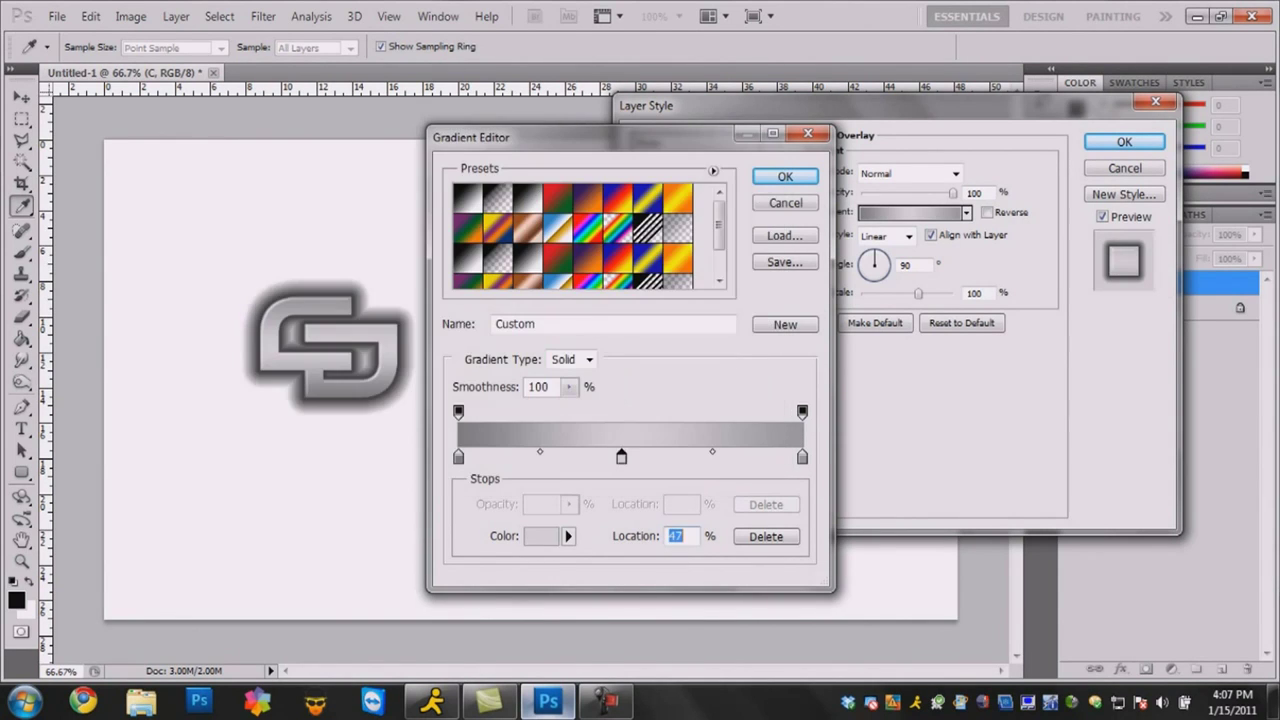
pyautogui.press('Return')
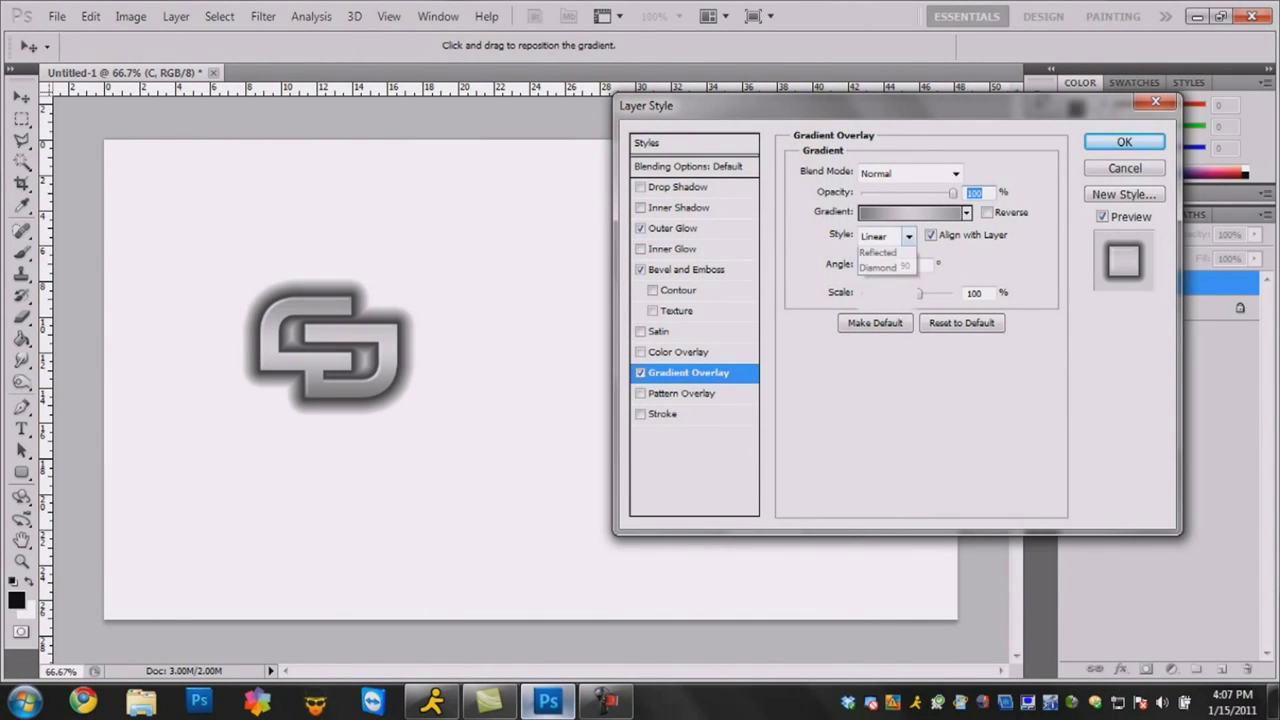
# Step: Set the Gradient Overlay to Reflected style with 79% scale and a 90° angle, and apply the layer styles
pyautogui.click(909, 237)
pyautogui.click(882, 303)
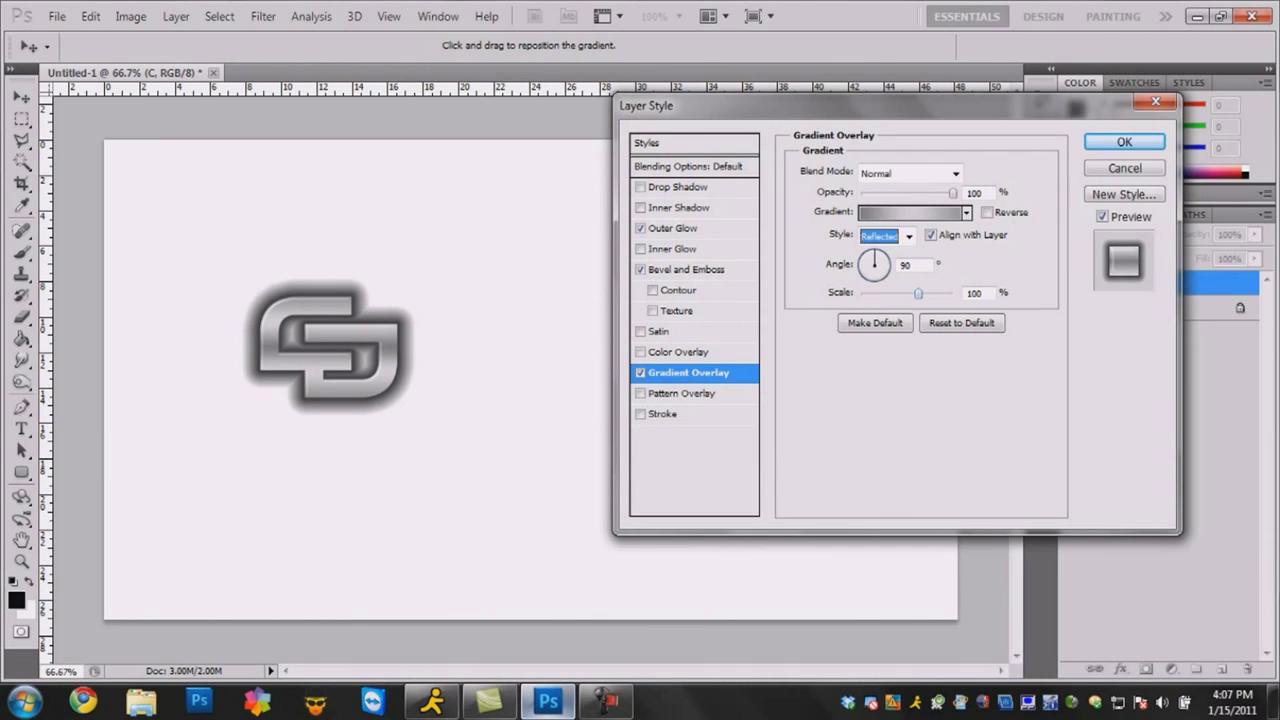
pyautogui.moveTo(919, 293); pyautogui.dragTo(905, 293)
pyautogui.click(868, 253)
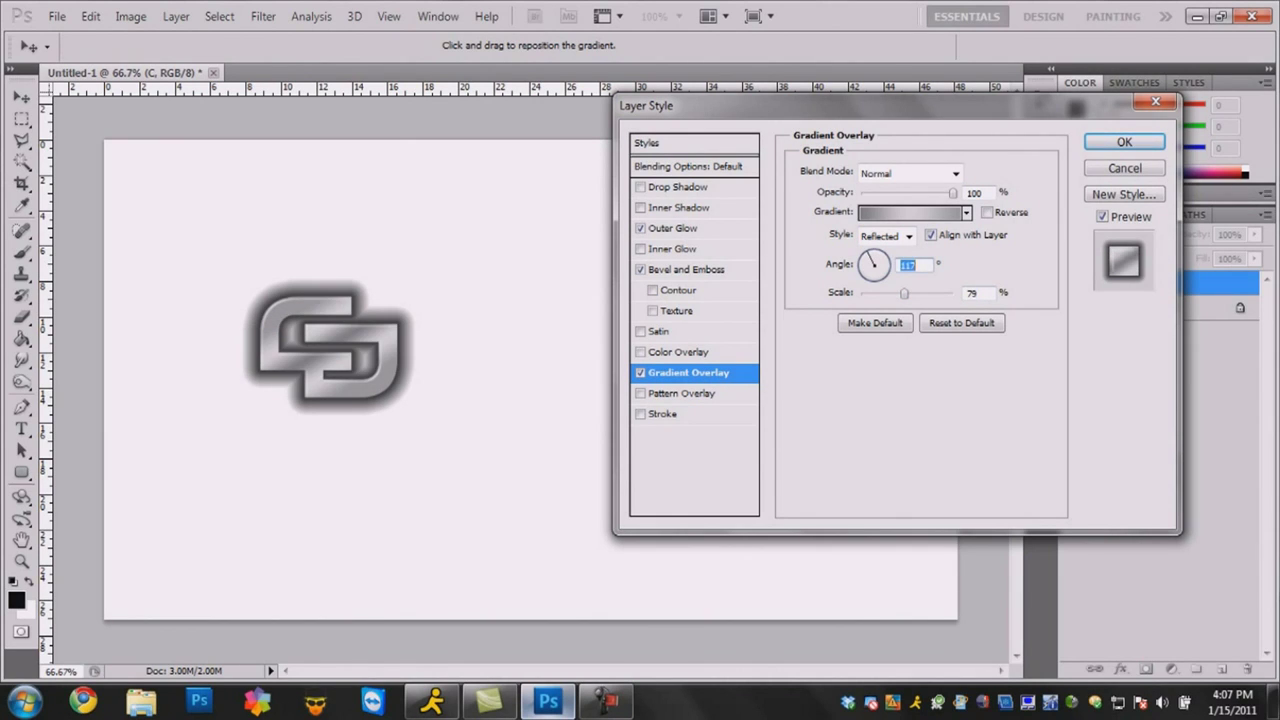
pyautogui.moveTo(876, 252); pyautogui.dragTo(874, 252)
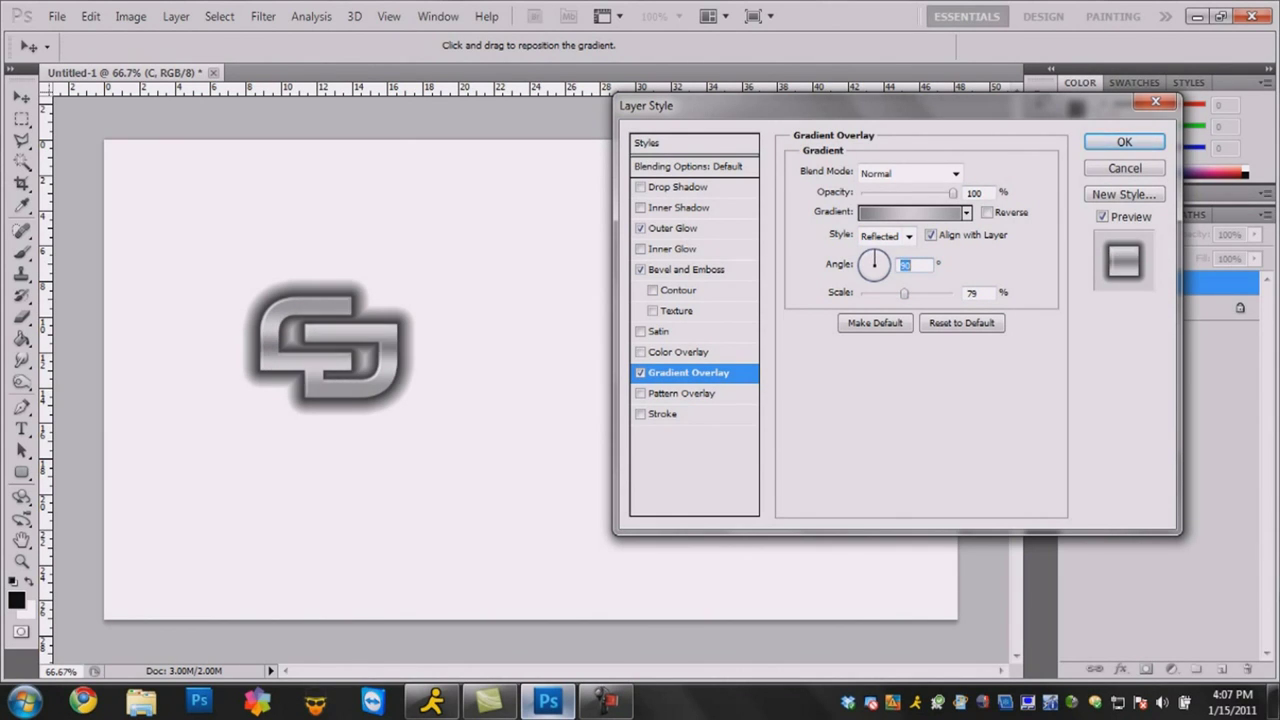
pyautogui.press('Return')
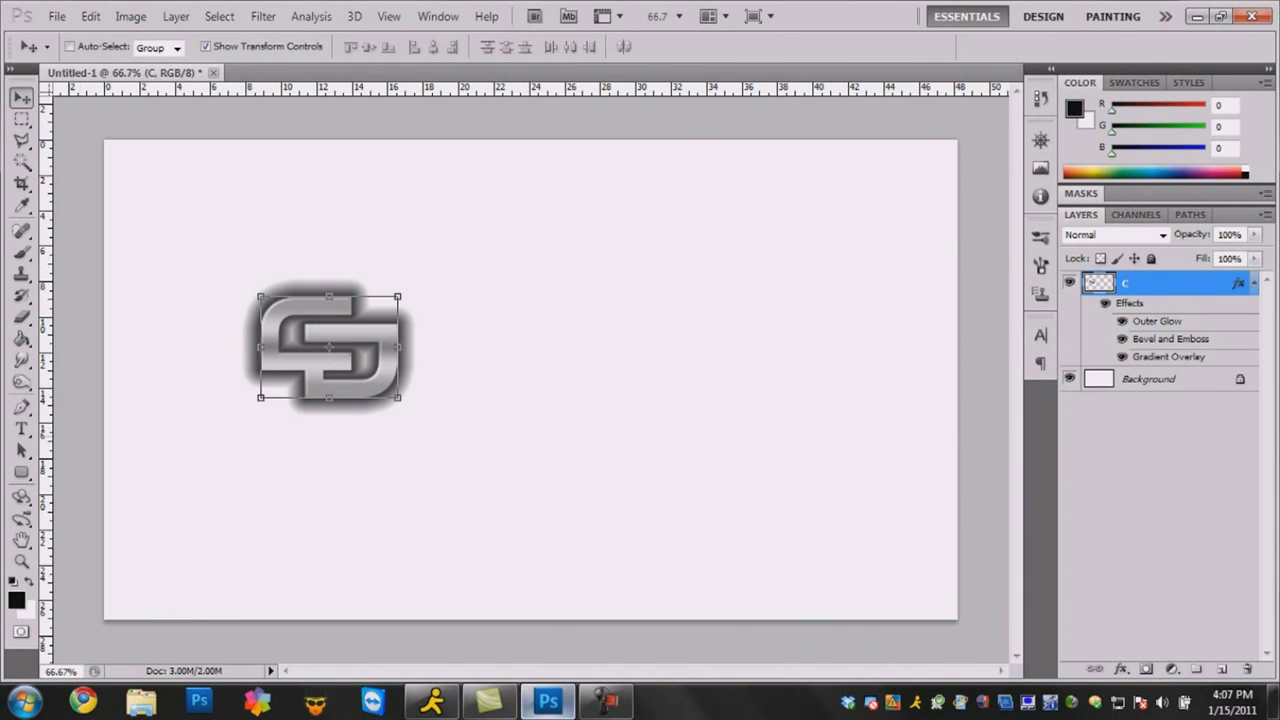
# Step: Add a new text layer reading Cobalt Designs at 72 pt
pyautogui.press('t')
pyautogui.click(490, 366)
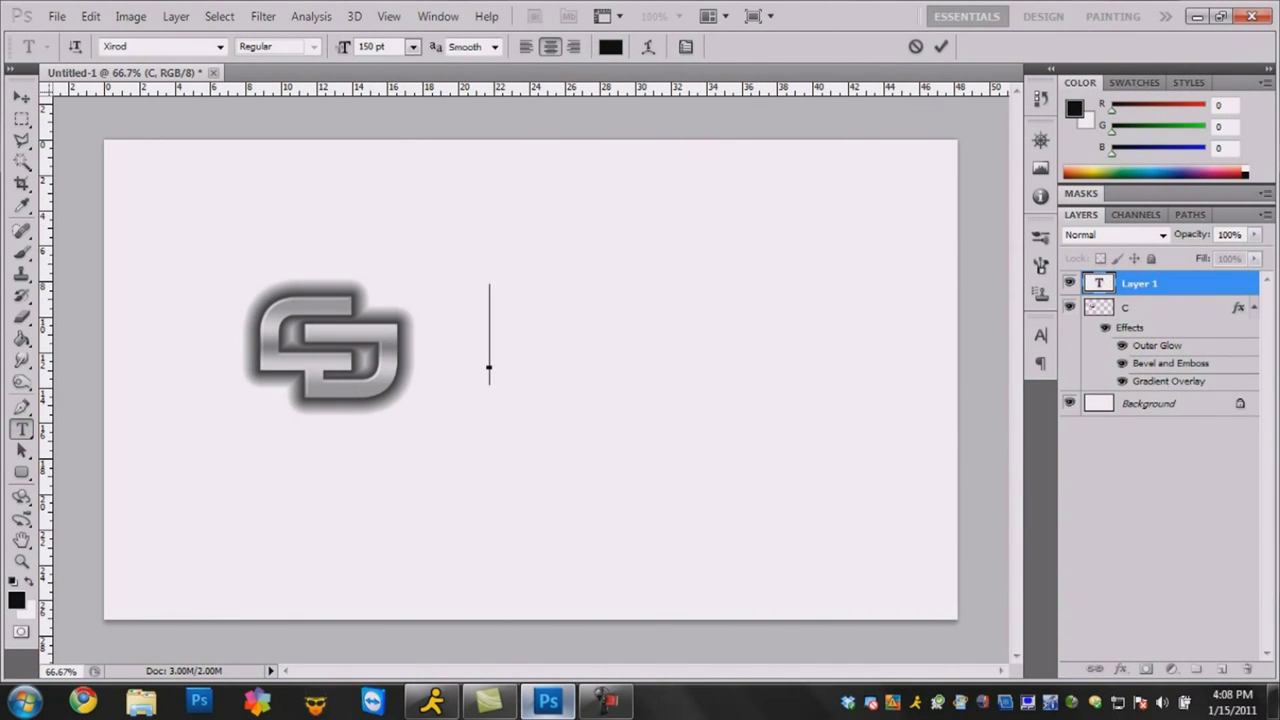
pyautogui.click(412, 47)
pyautogui.click(400, 343)
pyautogui.click(412, 47)
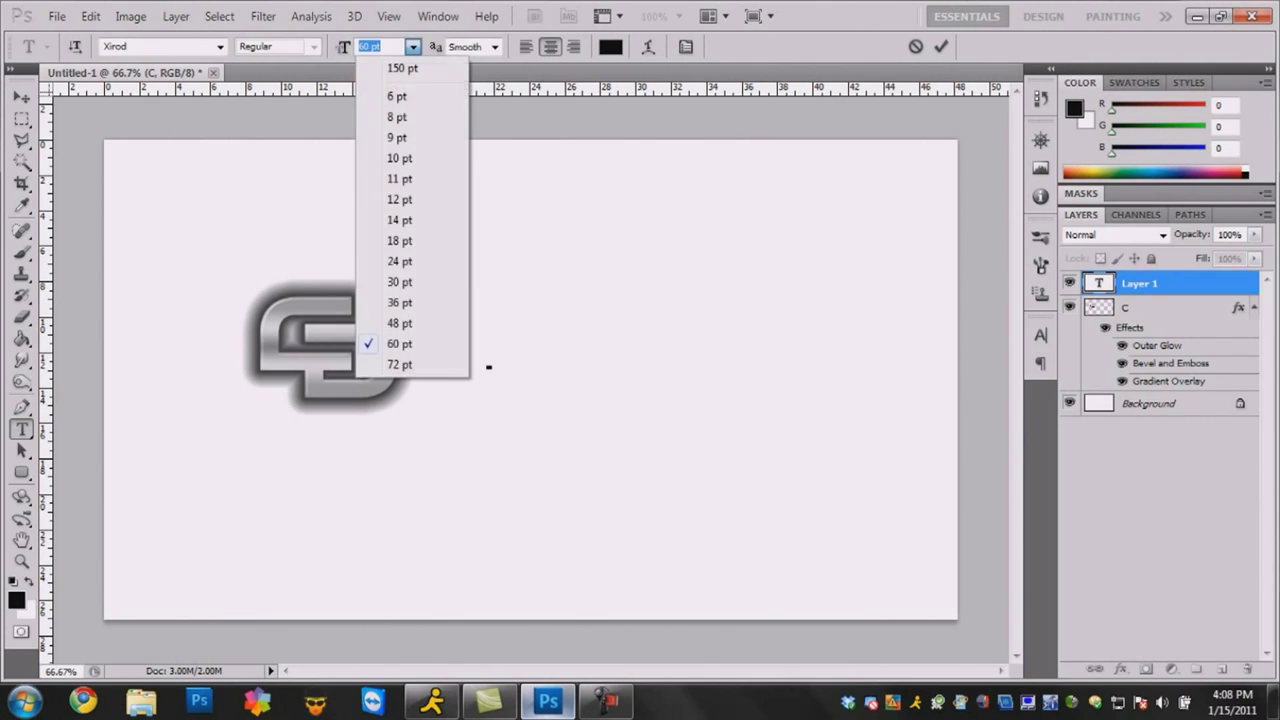
pyautogui.click(400, 364)
pyautogui.click(489, 367)
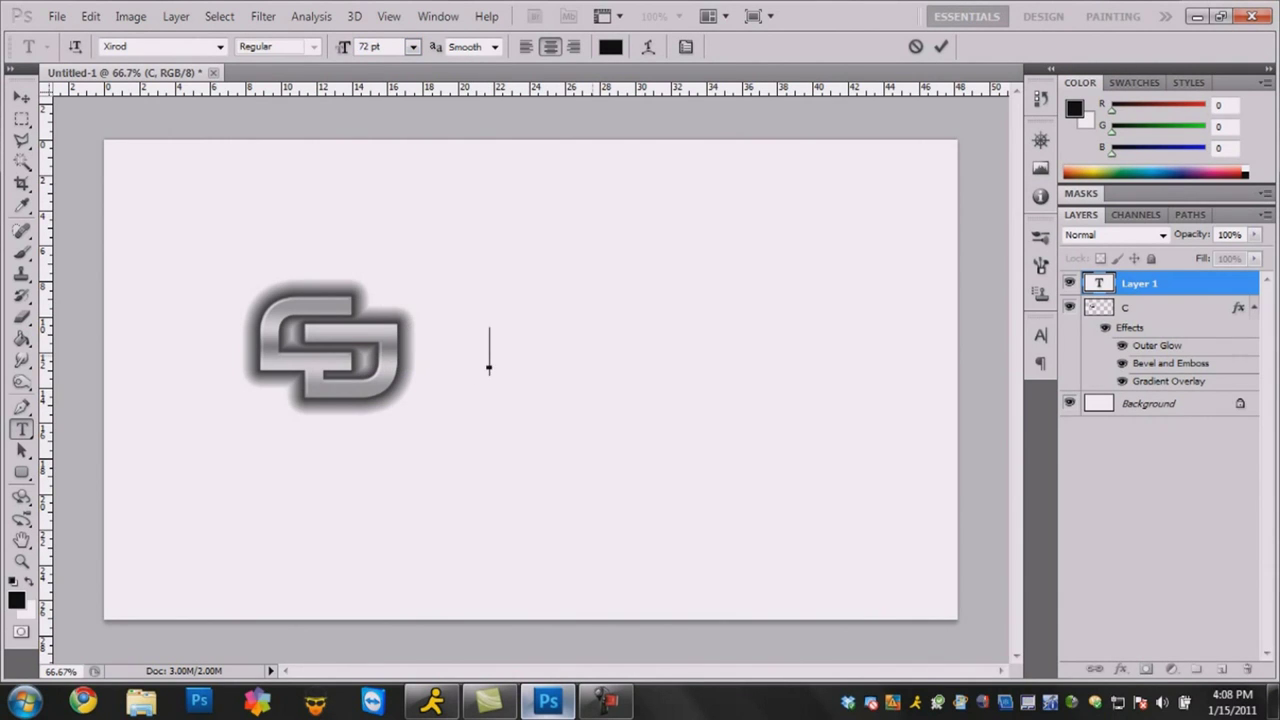
pyautogui.write('COBALT')
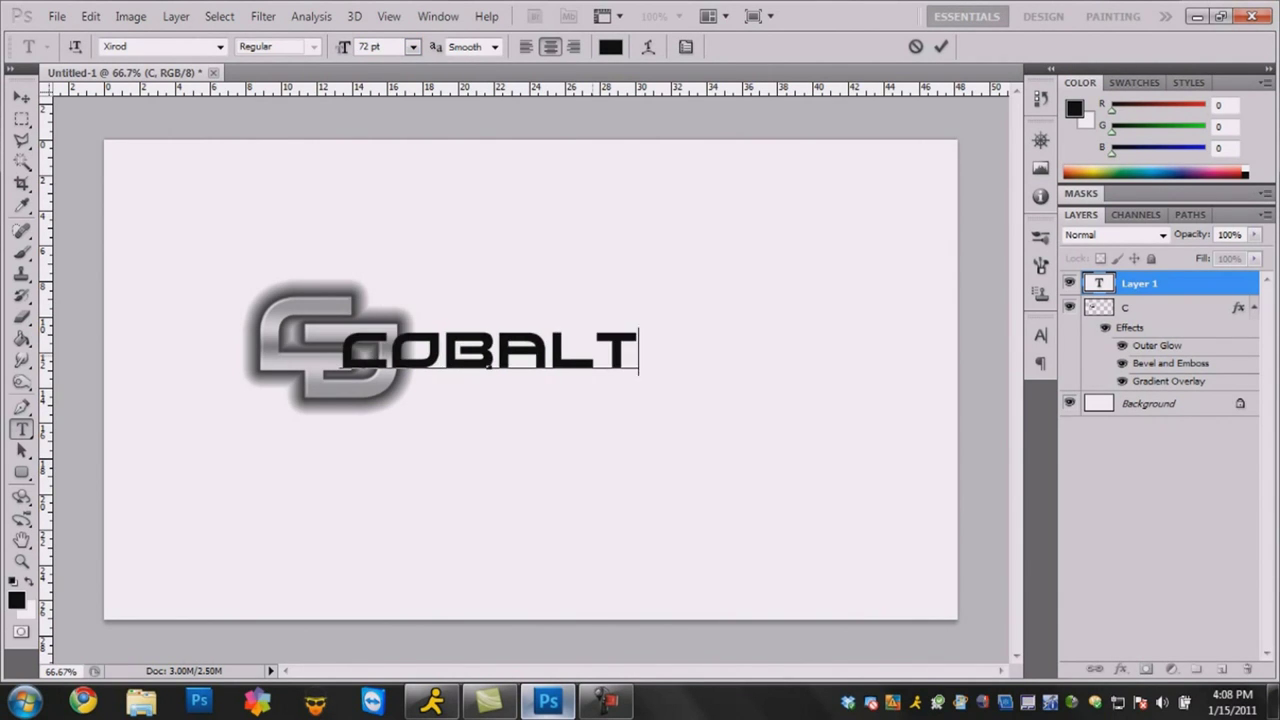
pyautogui.write(' DESIGNS')
# Step: Set the whole Cobalt Designs text to 48 pt and move it just to the right of the monogram
pyautogui.hotkey('ctrl', 'shift', 'Left')
pyautogui.hotkey('ctrl', 'shift', 'Left')
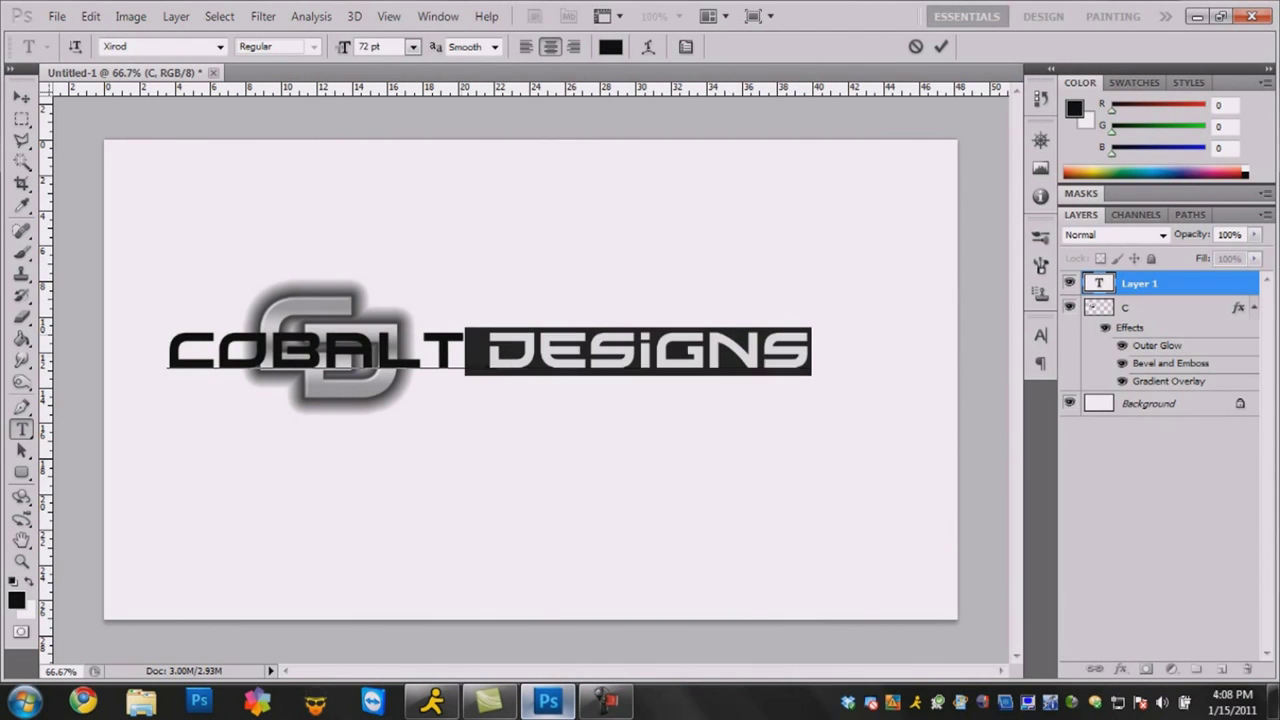
pyautogui.click(412, 46)
pyautogui.click(400, 344)
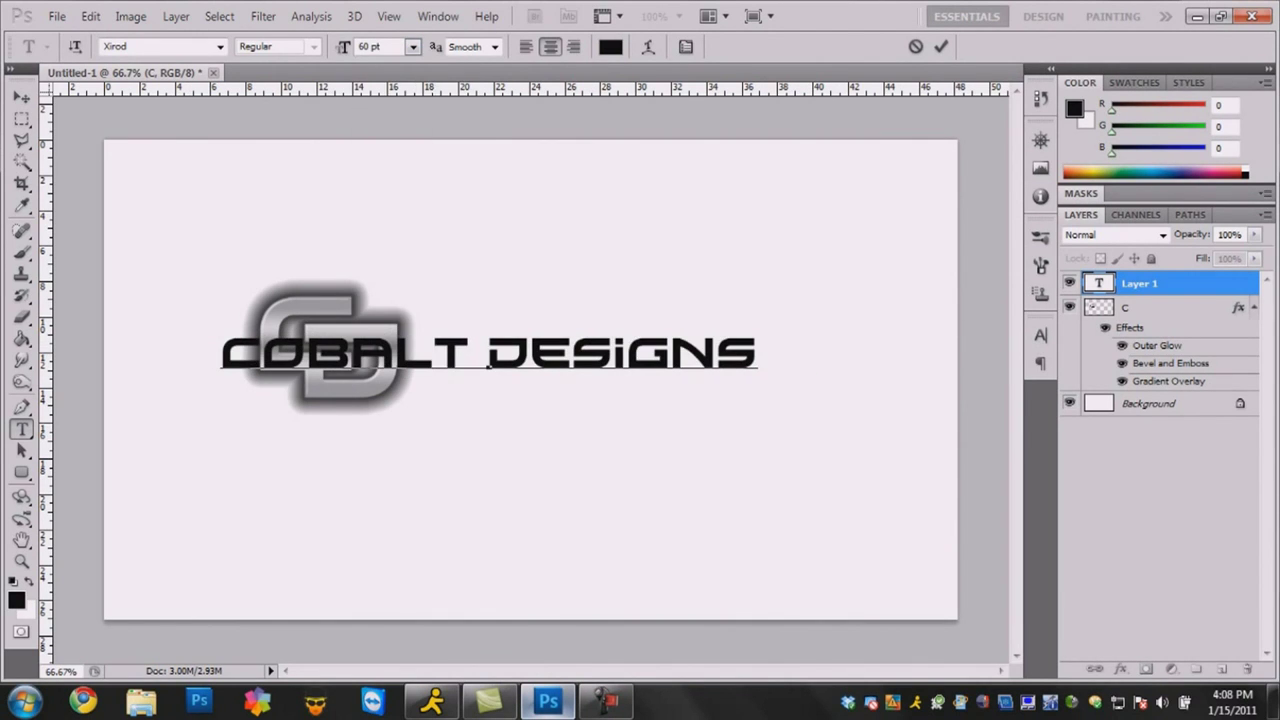
pyautogui.click(412, 46)
pyautogui.click(402, 323)
pyautogui.hotkey('ctrl', 'a')
pyautogui.click(412, 46)
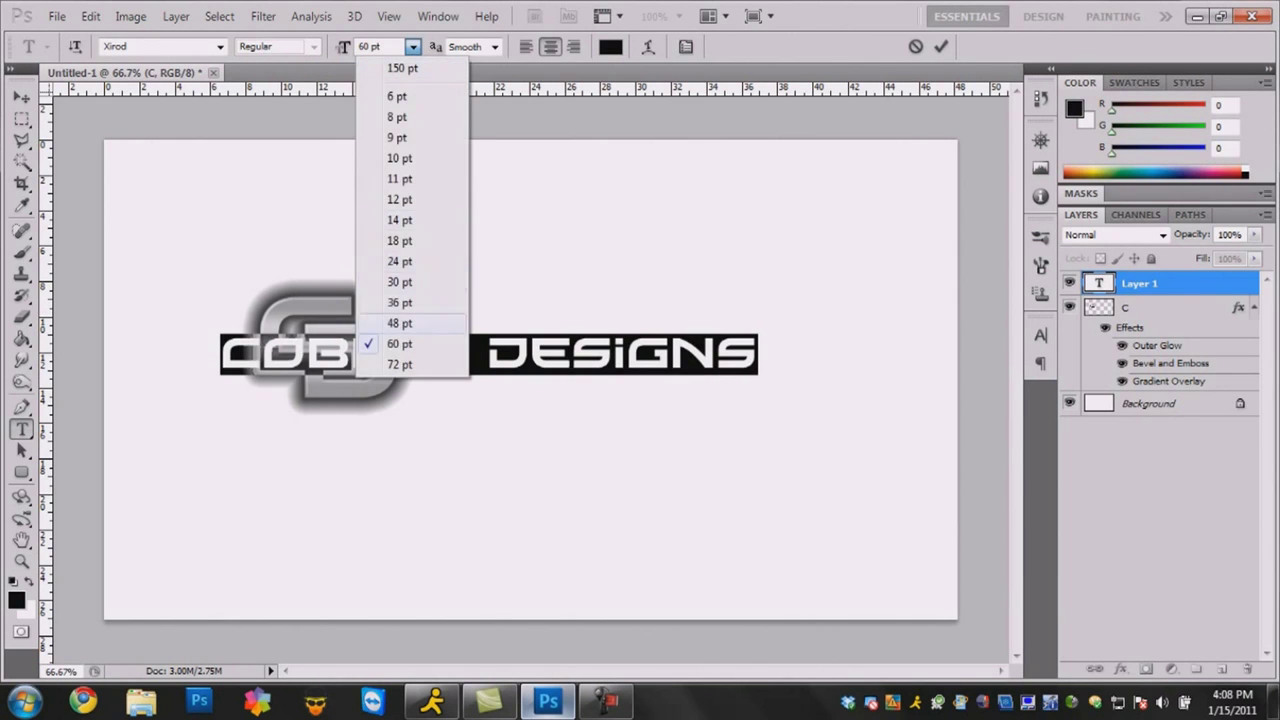
pyautogui.click(400, 323)
pyautogui.click(22, 97)
pyautogui.moveTo(452, 357); pyautogui.dragTo(602, 359)
# Step: Fill the Background layer with black using the Paint Bucket Tool
pyautogui.click(1150, 404)
pyautogui.rightClick(1148, 404)
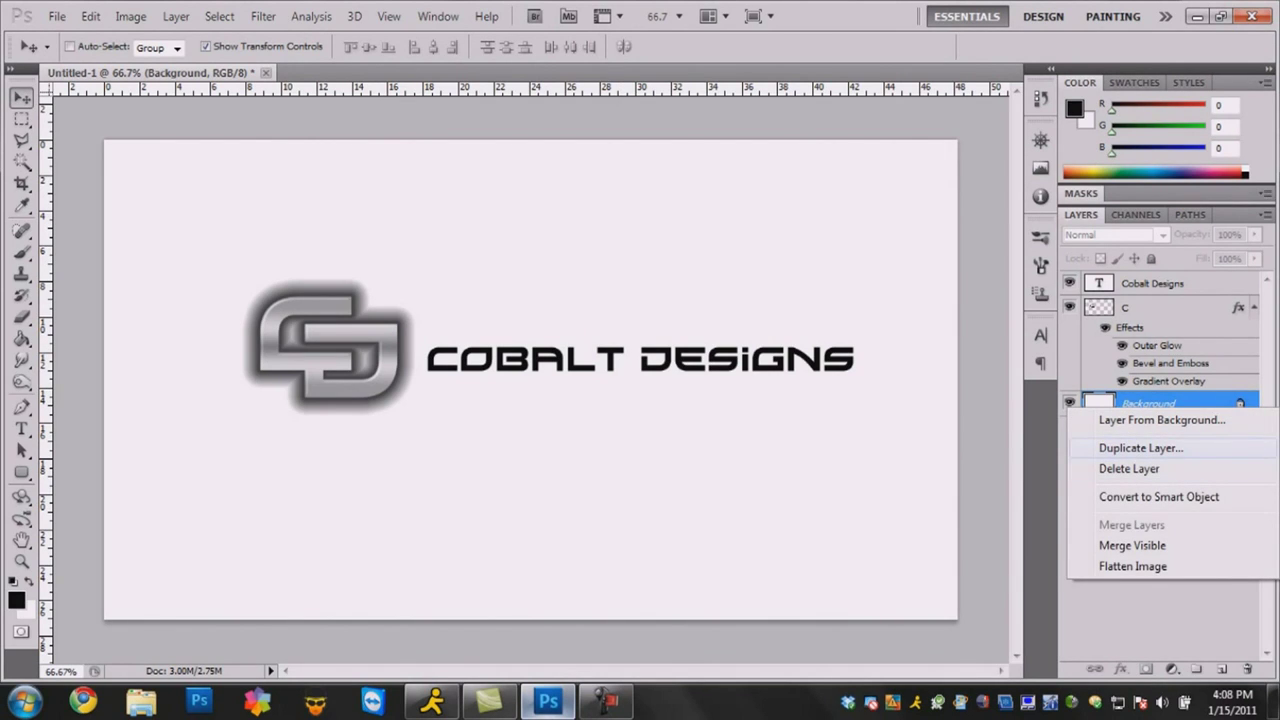
pyautogui.click(21, 338)
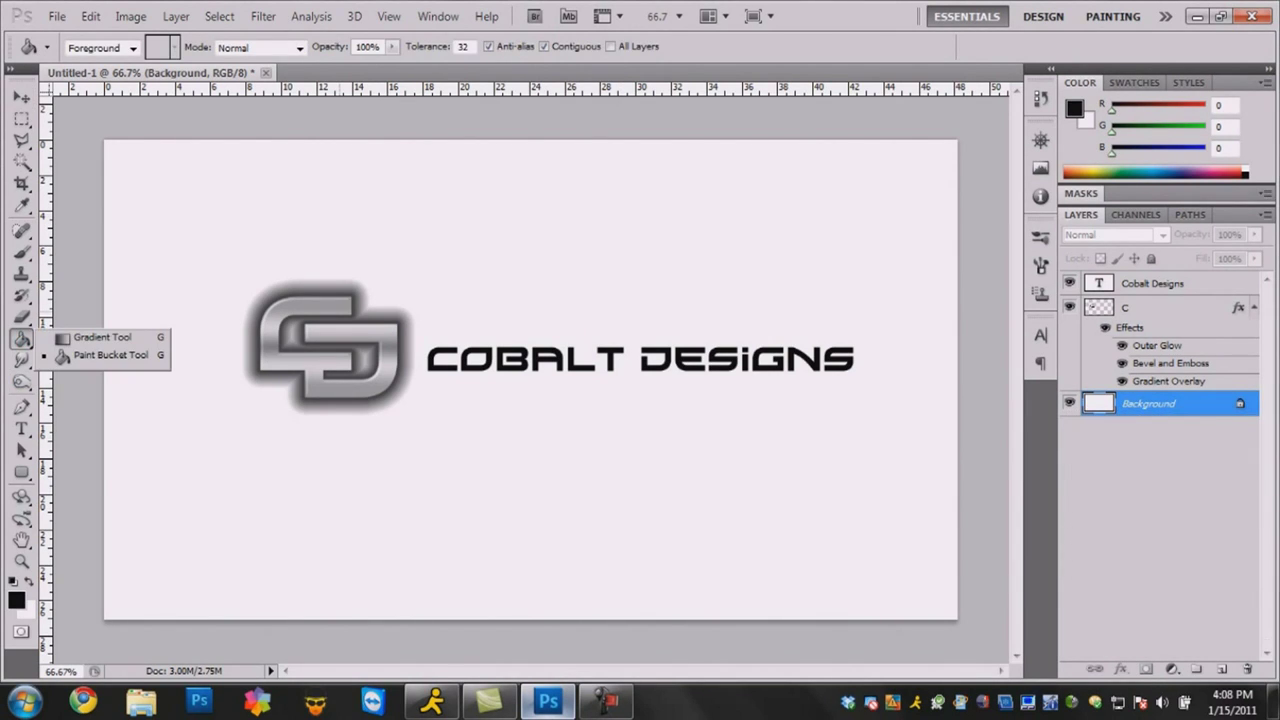
pyautogui.click(110, 355)
pyautogui.click(330, 225)
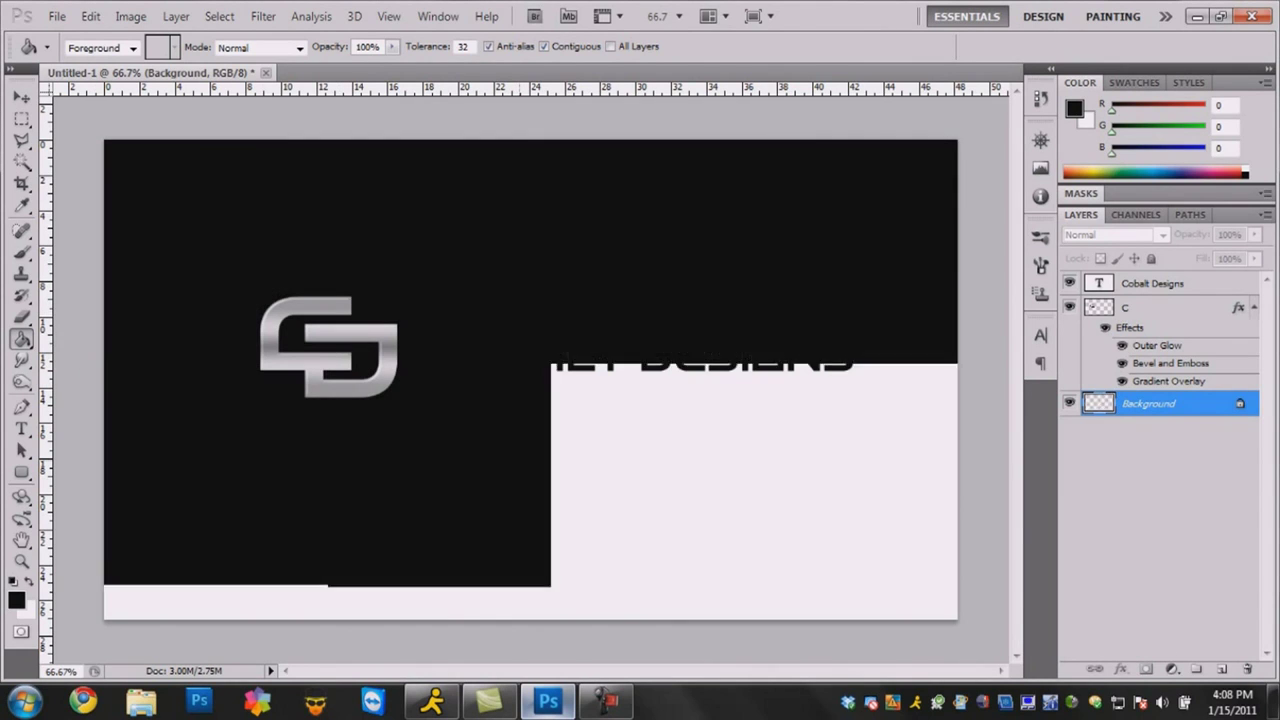
# Step: Duplicate the Background layer as Background copy and delete the original locked layer
pyautogui.doubleClick(1148, 404)
pyautogui.click(790, 248)
pyautogui.rightClick(1150, 405)
pyautogui.click(1140, 446)
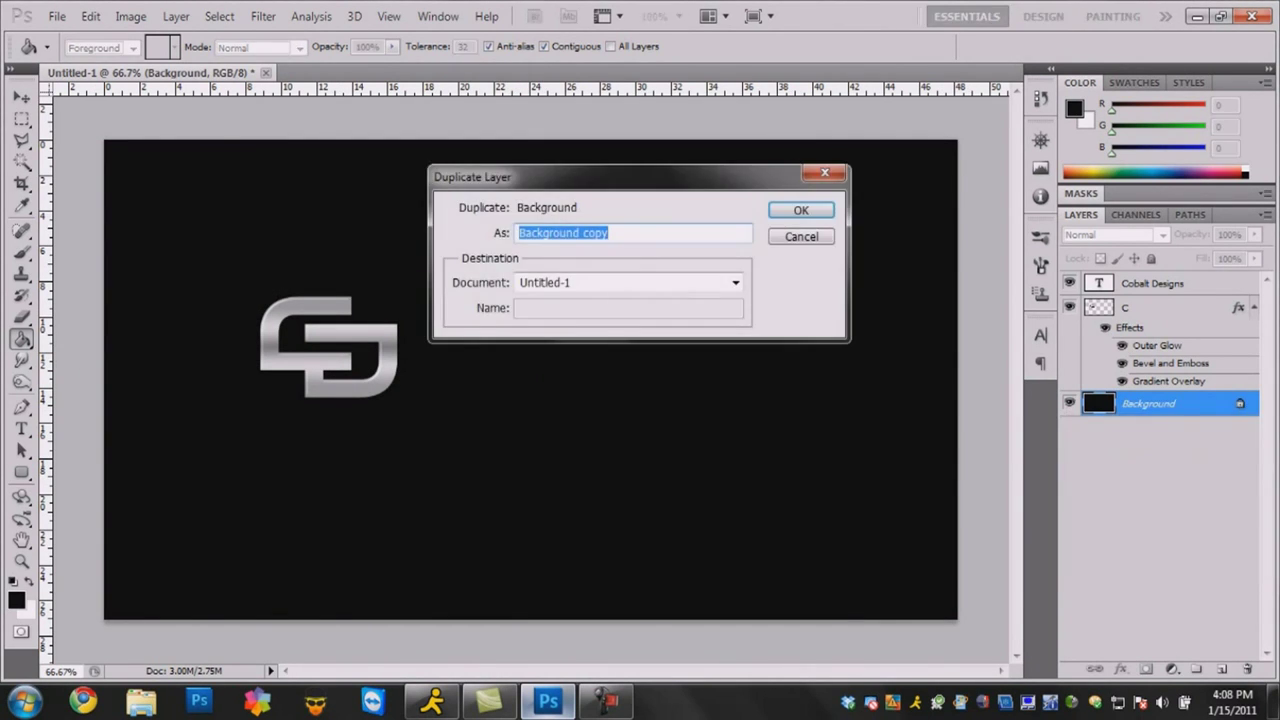
pyautogui.press('Return')
pyautogui.rightClick(1100, 427)
pyautogui.click(1105, 476)
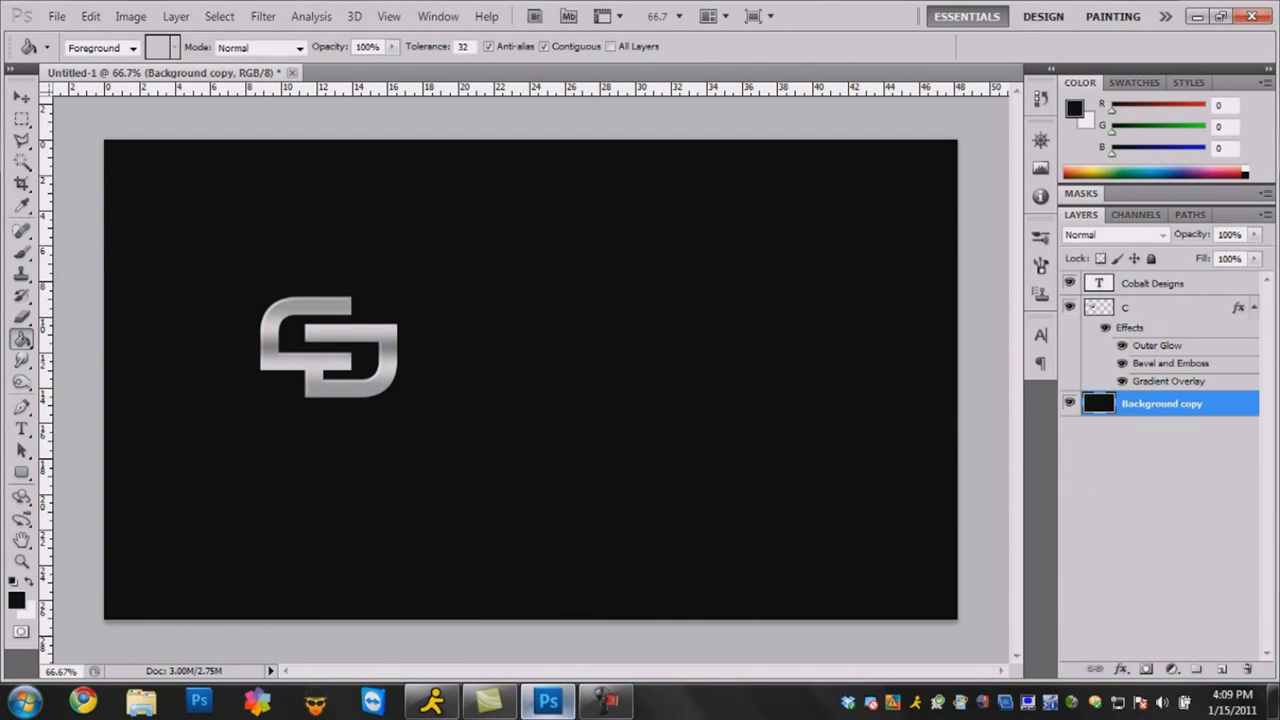
# Step: Add a Gradient Overlay to the Background copy layer and change the gradient's white stop to dark grey 444444
pyautogui.rightClick(1162, 403)
pyautogui.click(1000, 257)
pyautogui.click(689, 372)
pyautogui.click(910, 213)
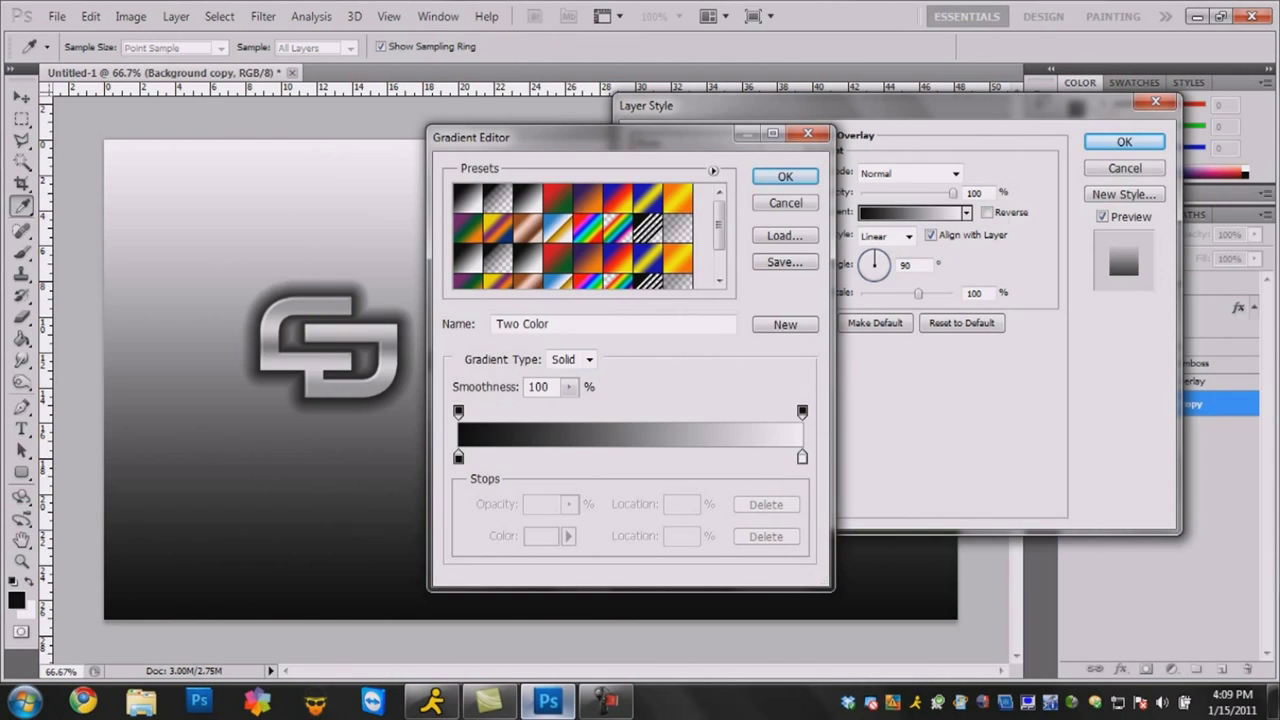
pyautogui.doubleClick(802, 457)
pyautogui.moveTo(276, 310); pyautogui.dragTo(275, 366)
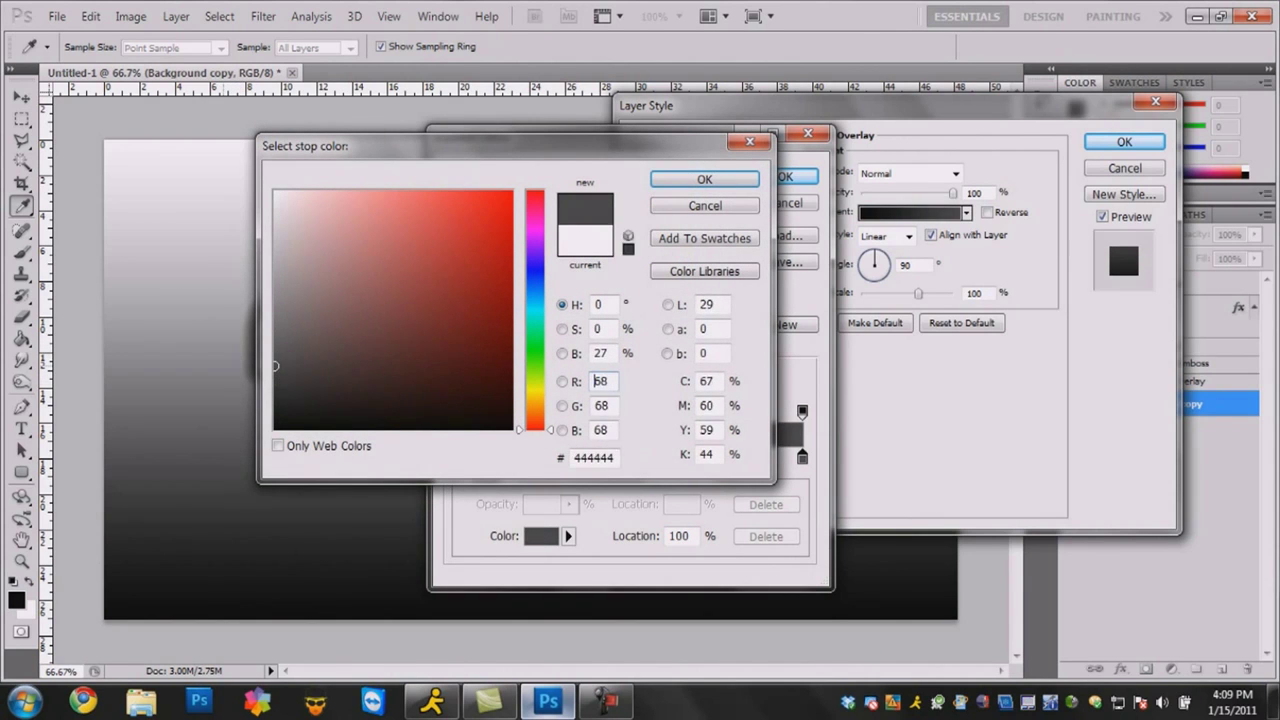
pyautogui.press('Return')
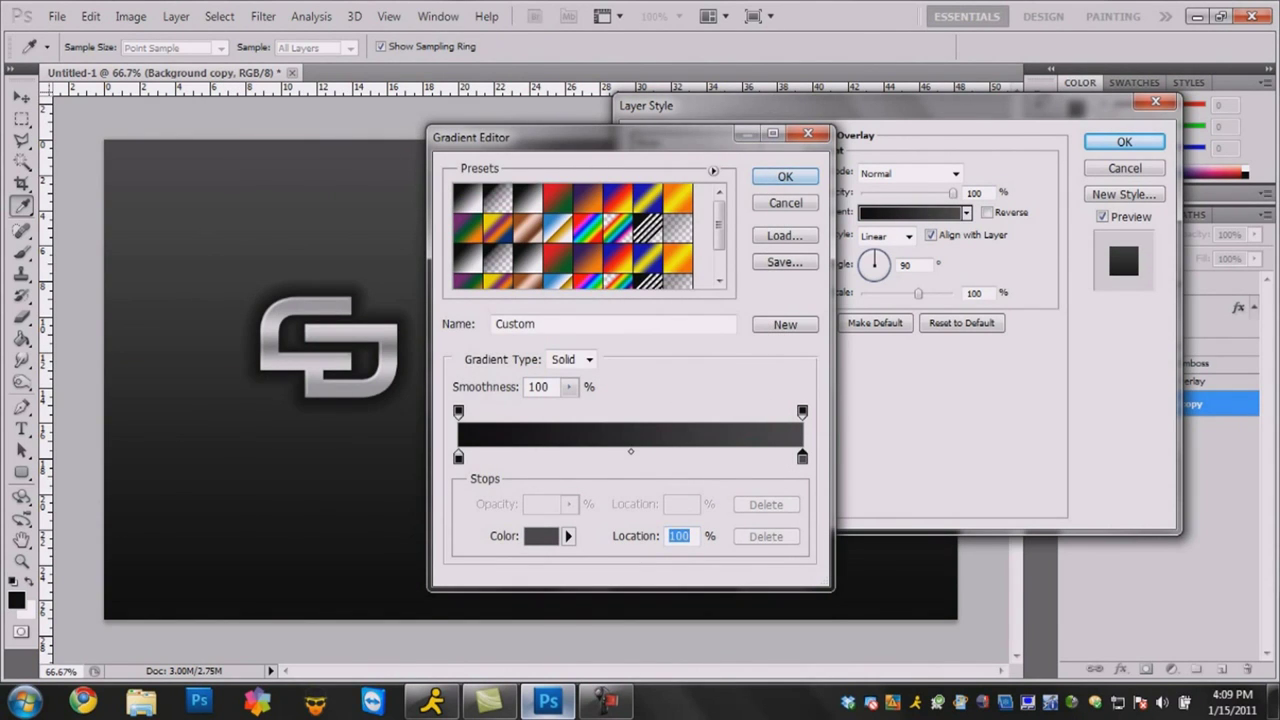
pyautogui.click(785, 176)
# Step: Set the background's Gradient Overlay style to Radial and reverse its direction
pyautogui.click(885, 236)
pyautogui.click(872, 270)
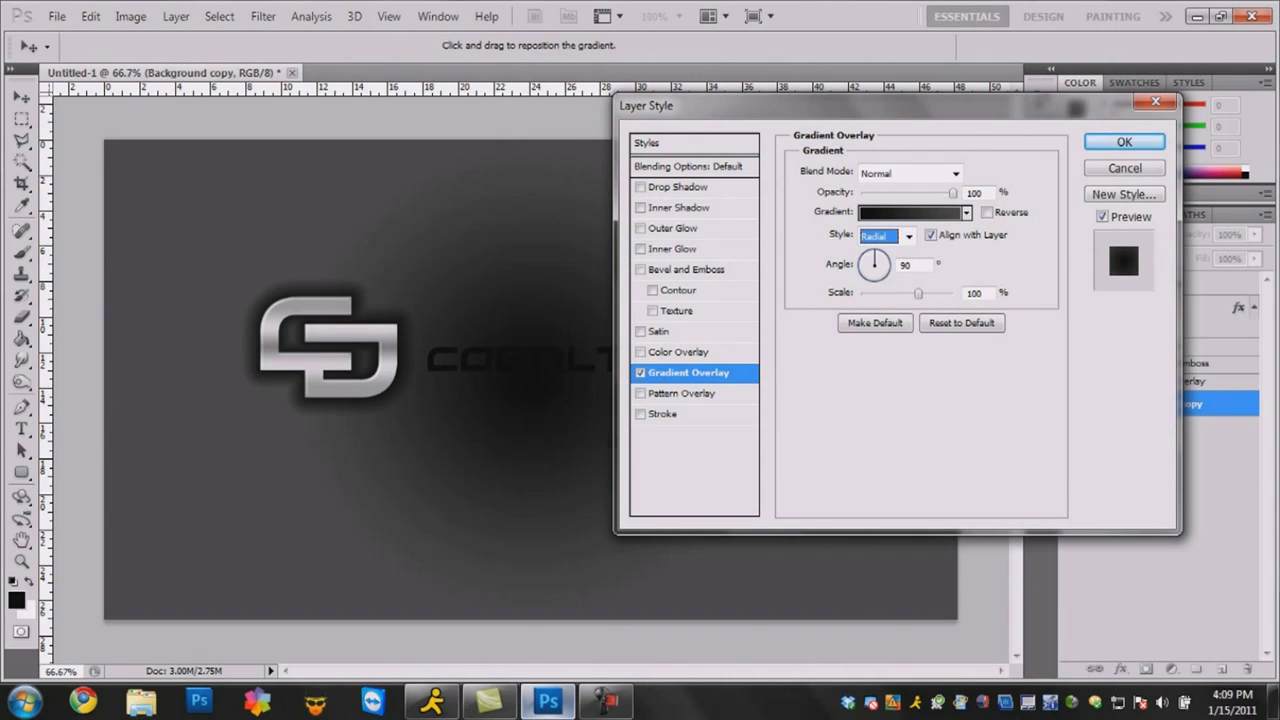
pyautogui.click(987, 212)
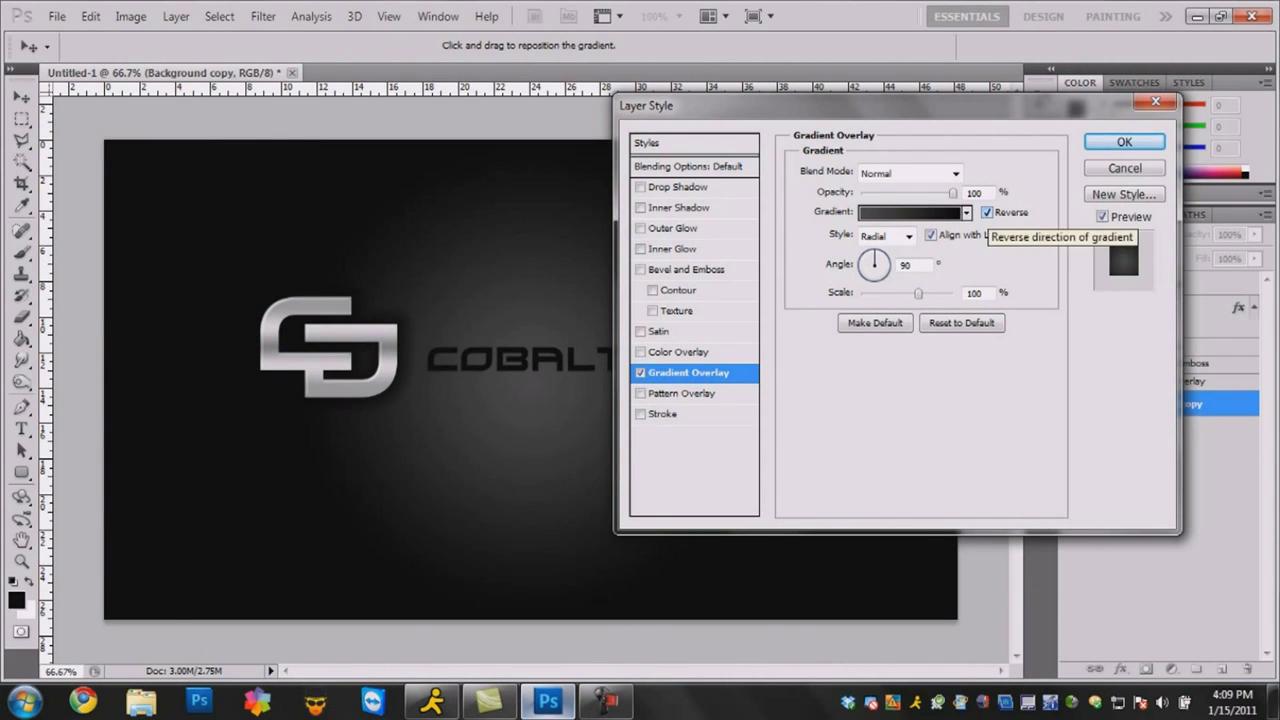
# Step: Darken the overlay gradient's lighter grey stop further, set the overlay scale to 146%, and apply the layer style
pyautogui.click(930, 212)
pyautogui.click(802, 457)
pyautogui.click(802, 457)
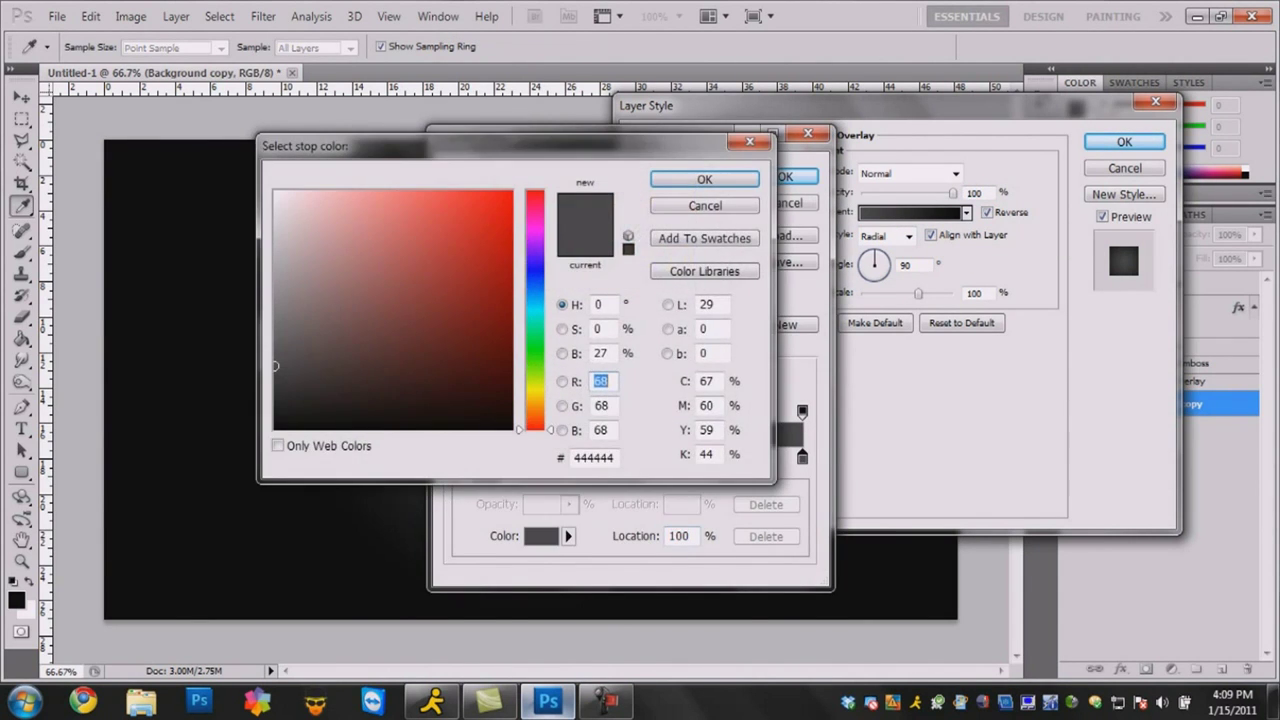
pyautogui.press('Return')
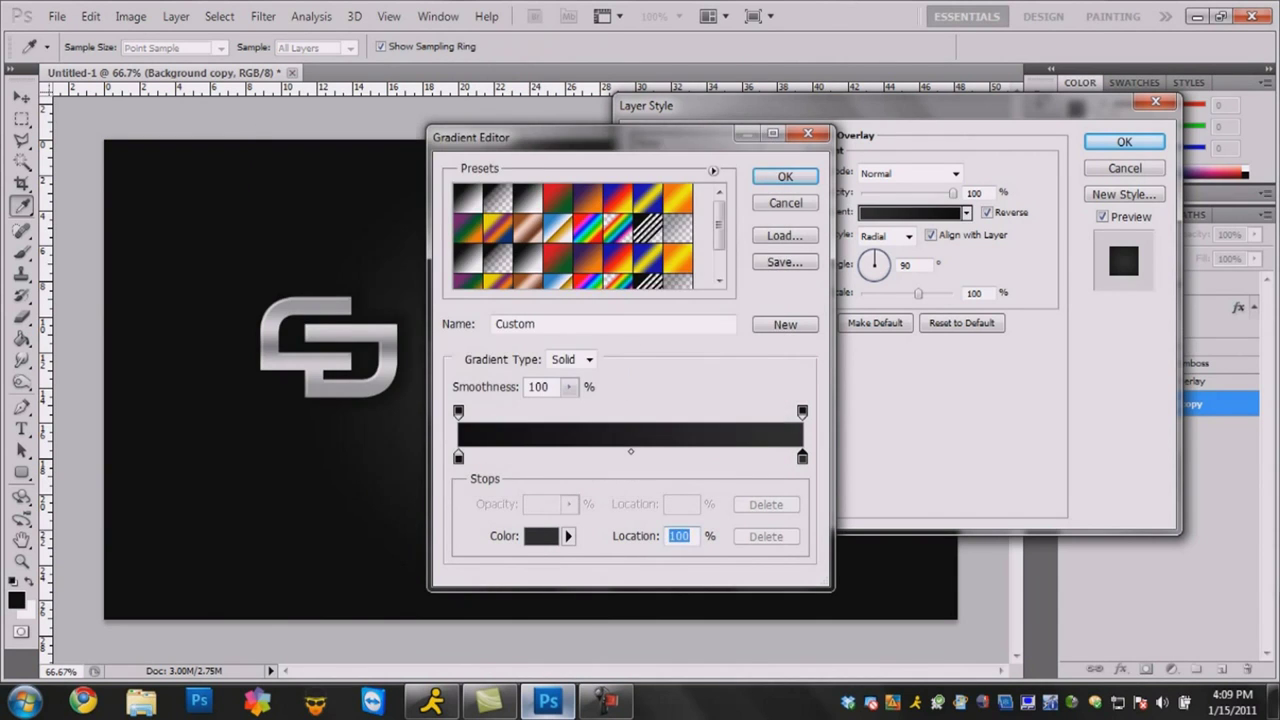
pyautogui.press('Return')
pyautogui.moveTo(918, 293); pyautogui.dragTo(950, 293)
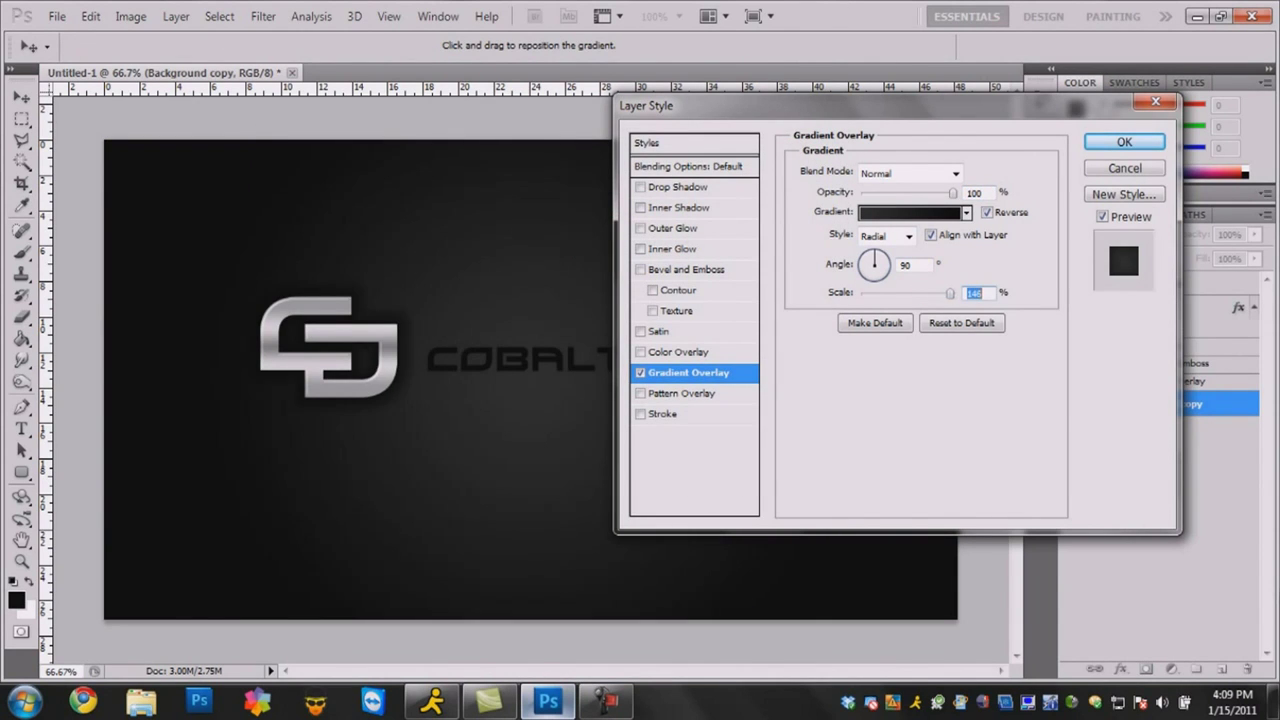
pyautogui.press('Return')
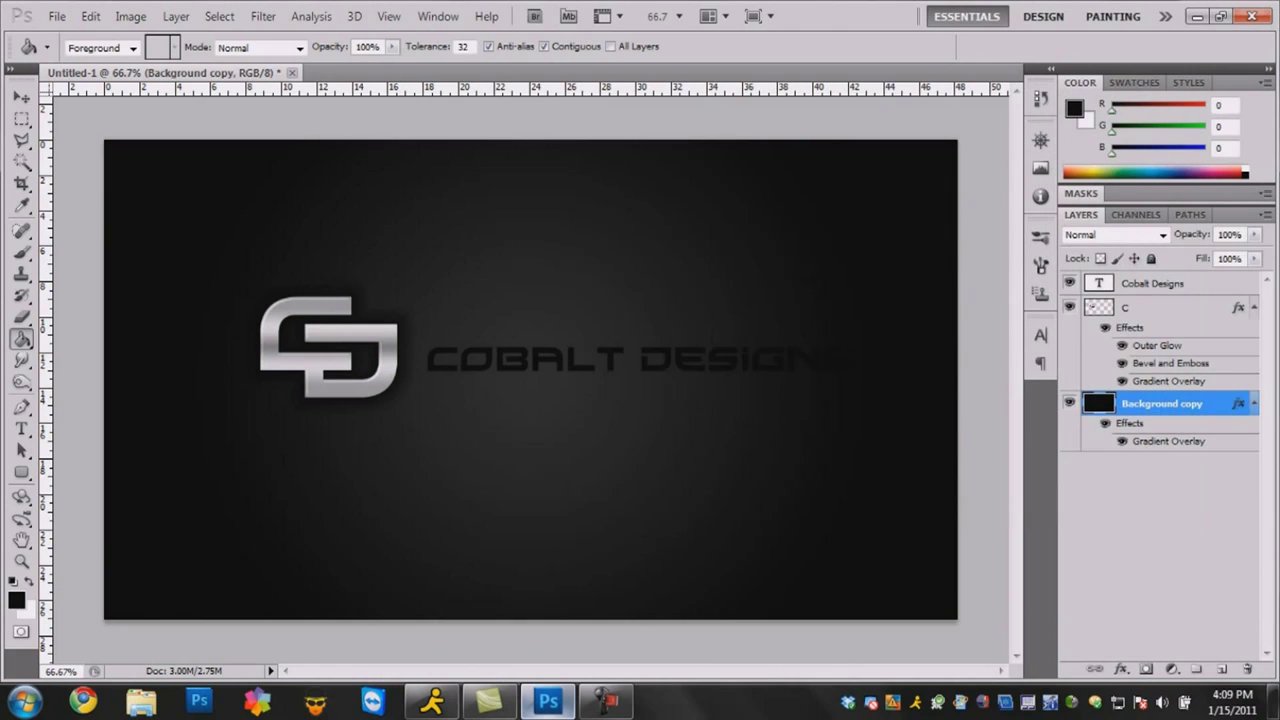
# Step: Copy the C layer's style and paste it onto the Cobalt Designs text layer
pyautogui.rightClick(1142, 308)
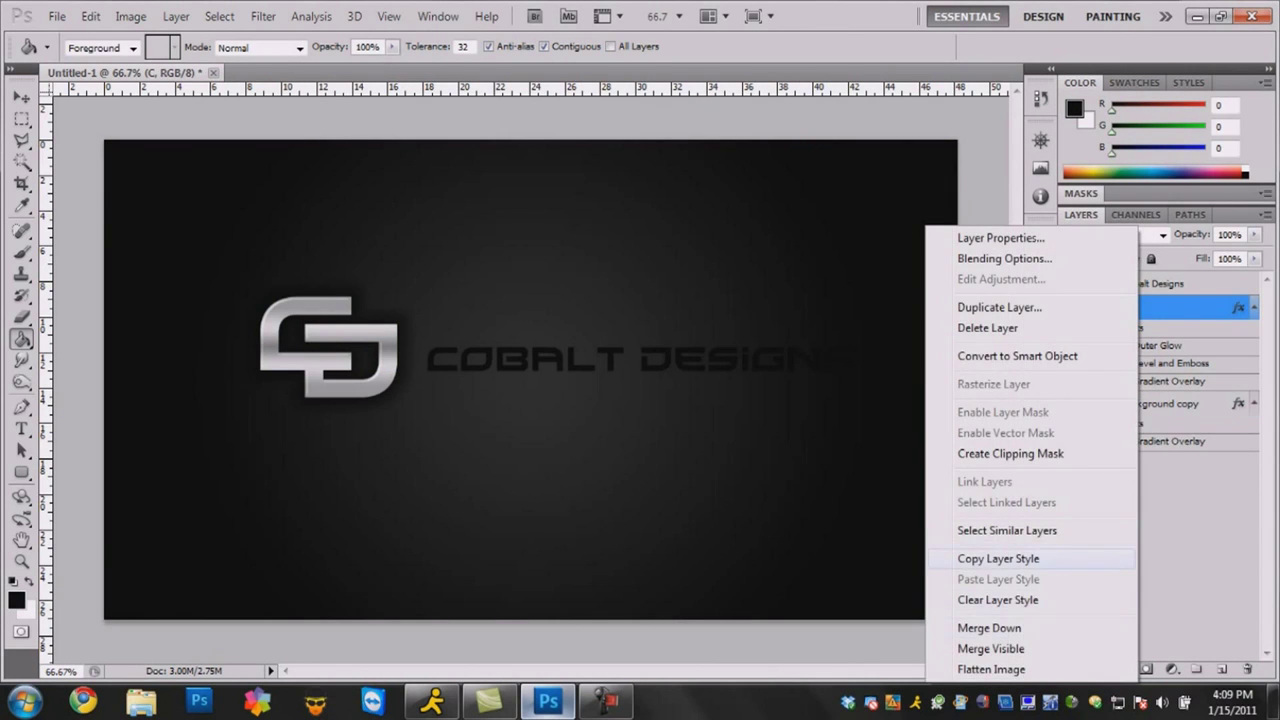
pyautogui.click(1036, 558)
pyautogui.rightClick(1176, 284)
pyautogui.click(1036, 648)
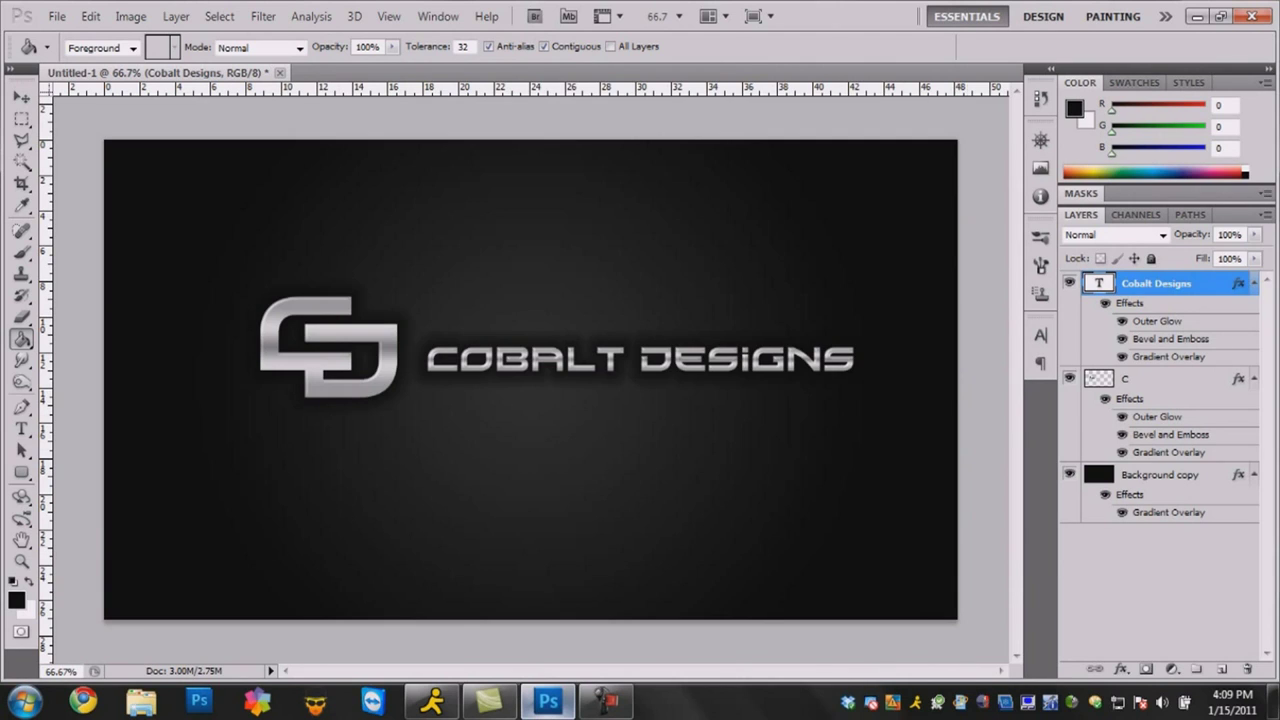
# Step: Choose the Line Tool and add a new empty layer above the Cobalt Designs text layer
pyautogui.click(1150, 590)
pyautogui.click(21, 472)
pyautogui.click(21, 472)
pyautogui.click(85, 542)
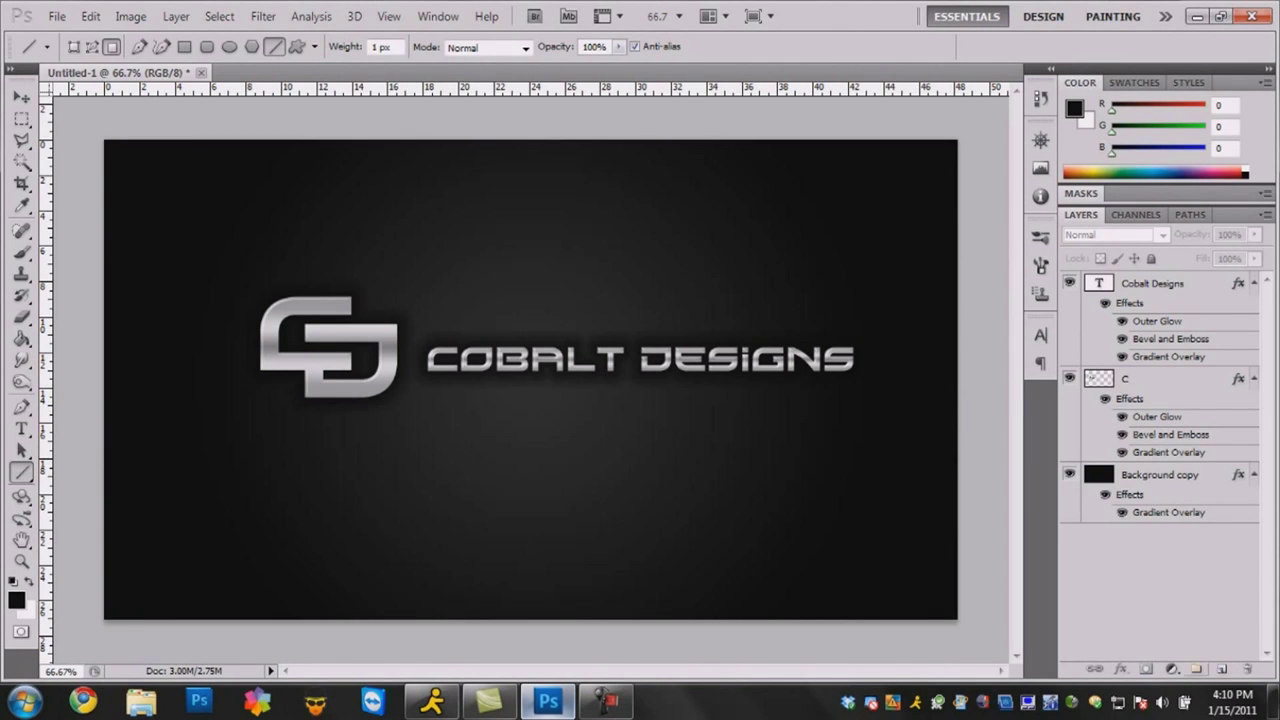
pyautogui.click(1221, 669)
pyautogui.moveTo(448, 387); pyautogui.dragTo(854, 385)
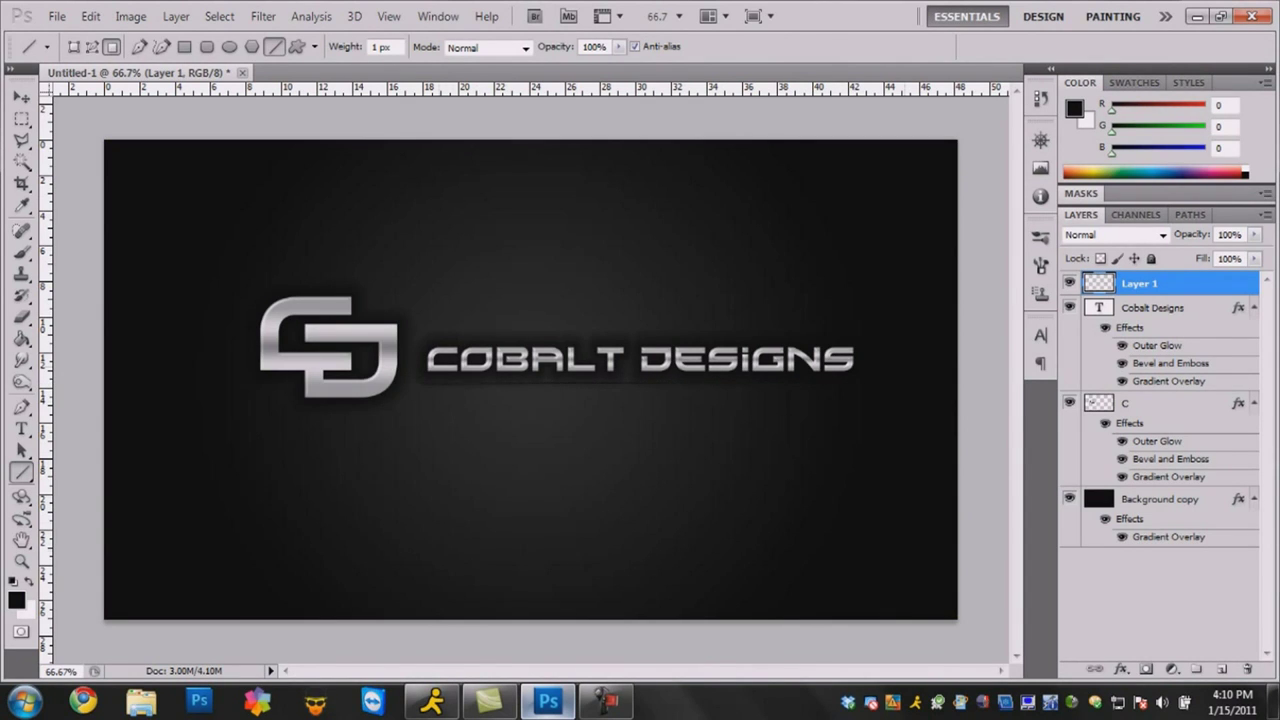
pyautogui.rightClick(1160, 284)
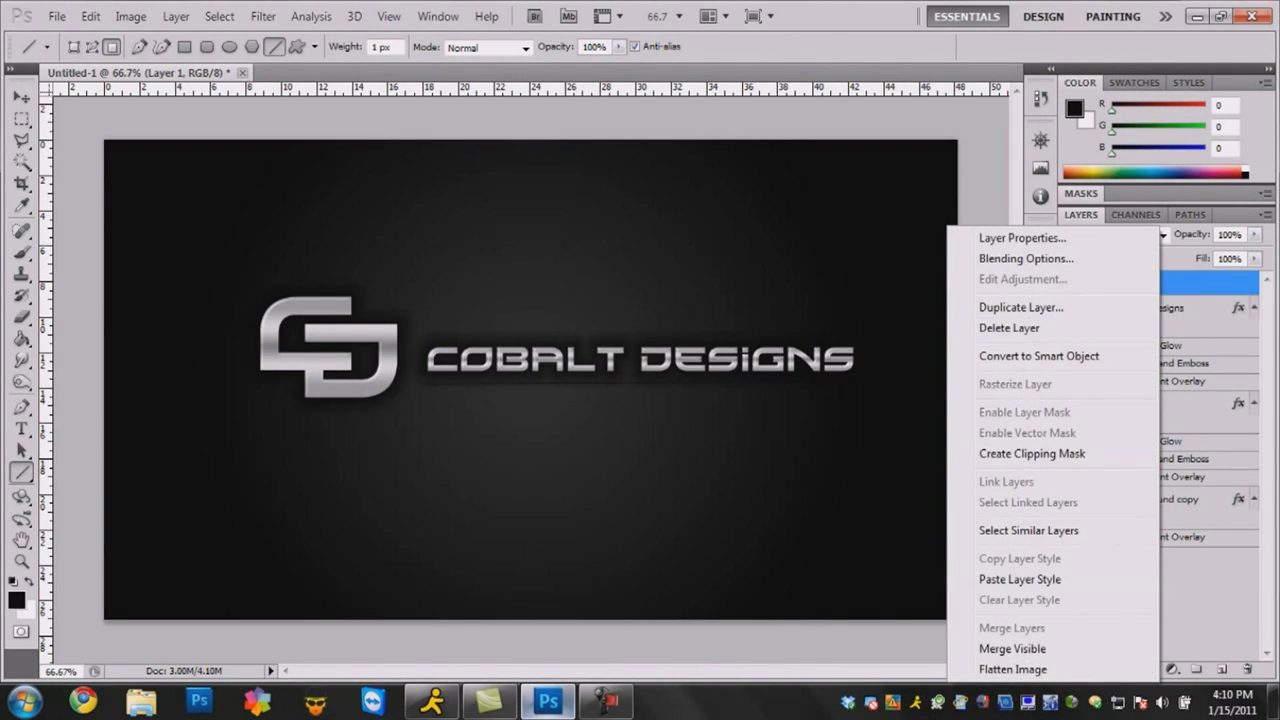
pyautogui.click(1020, 579)
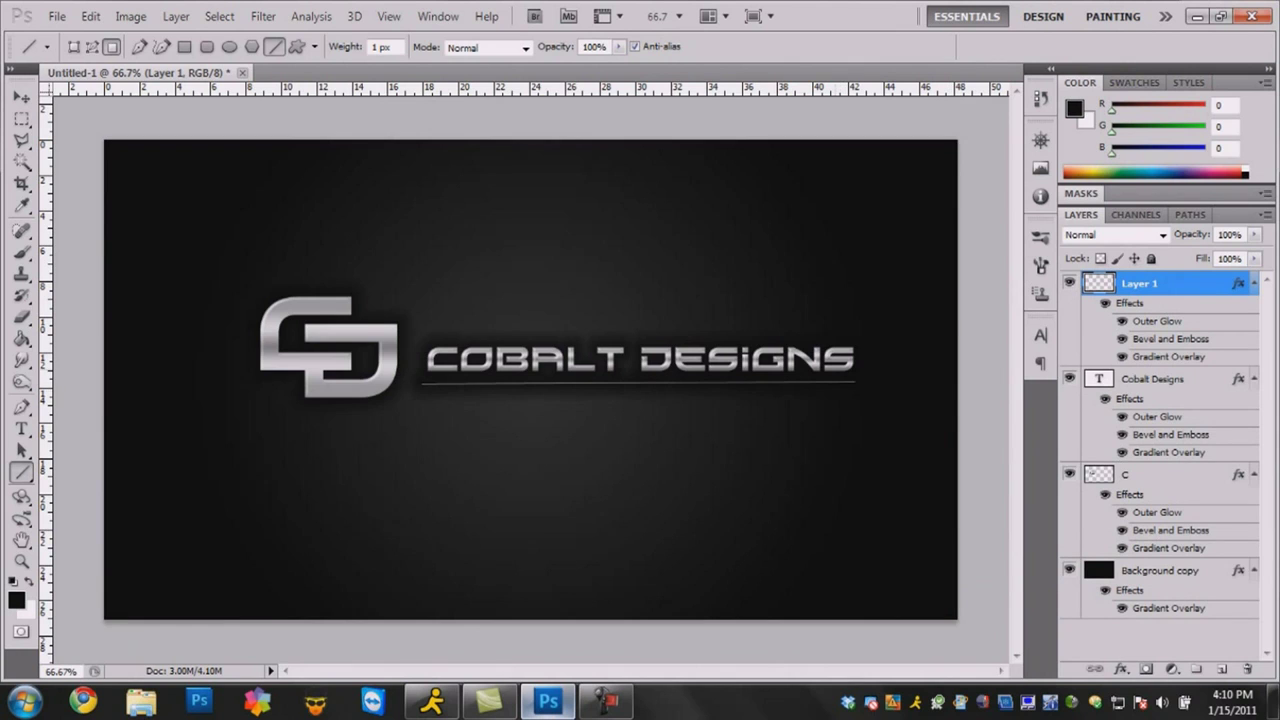
pyautogui.click(90, 16)
pyautogui.click(200, 26)
pyautogui.click(90, 16)
pyautogui.click(200, 61)
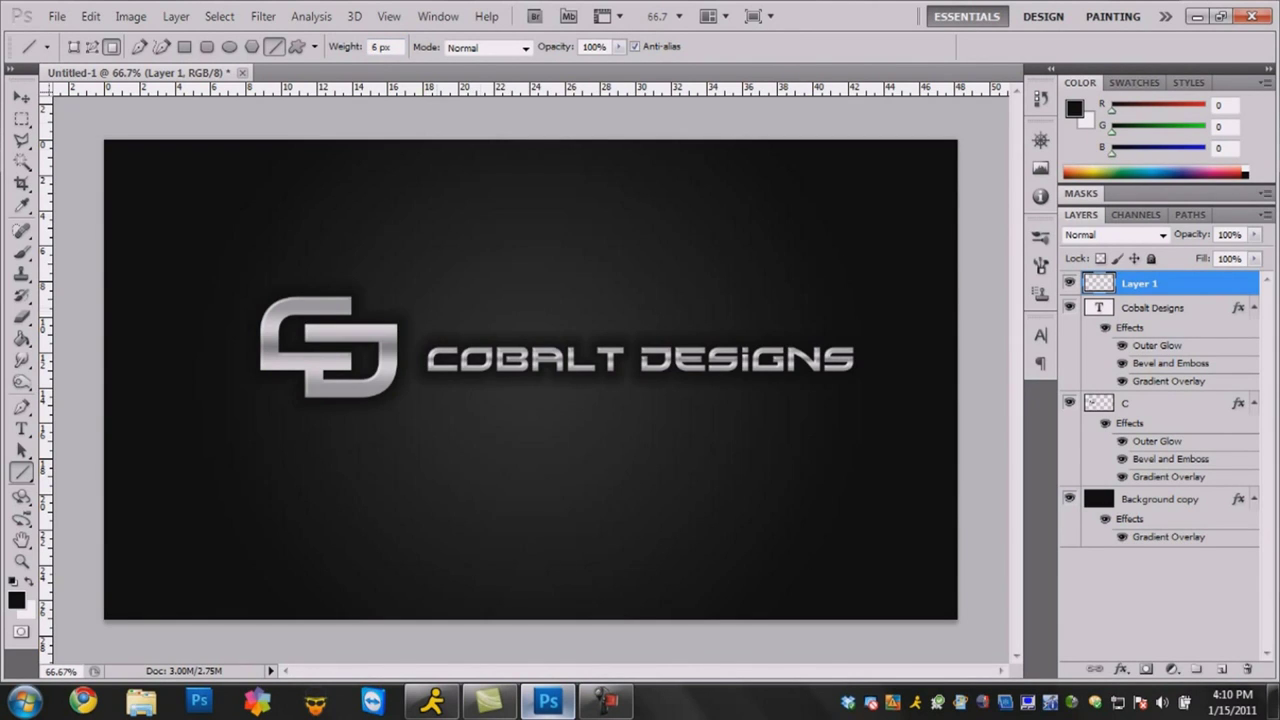
# Step: Draw a 6 px horizontal line beneath the company name on Layer 1 and paste the copied metallic layer style onto it
pyautogui.moveTo(421, 384); pyautogui.dragTo(910, 384)
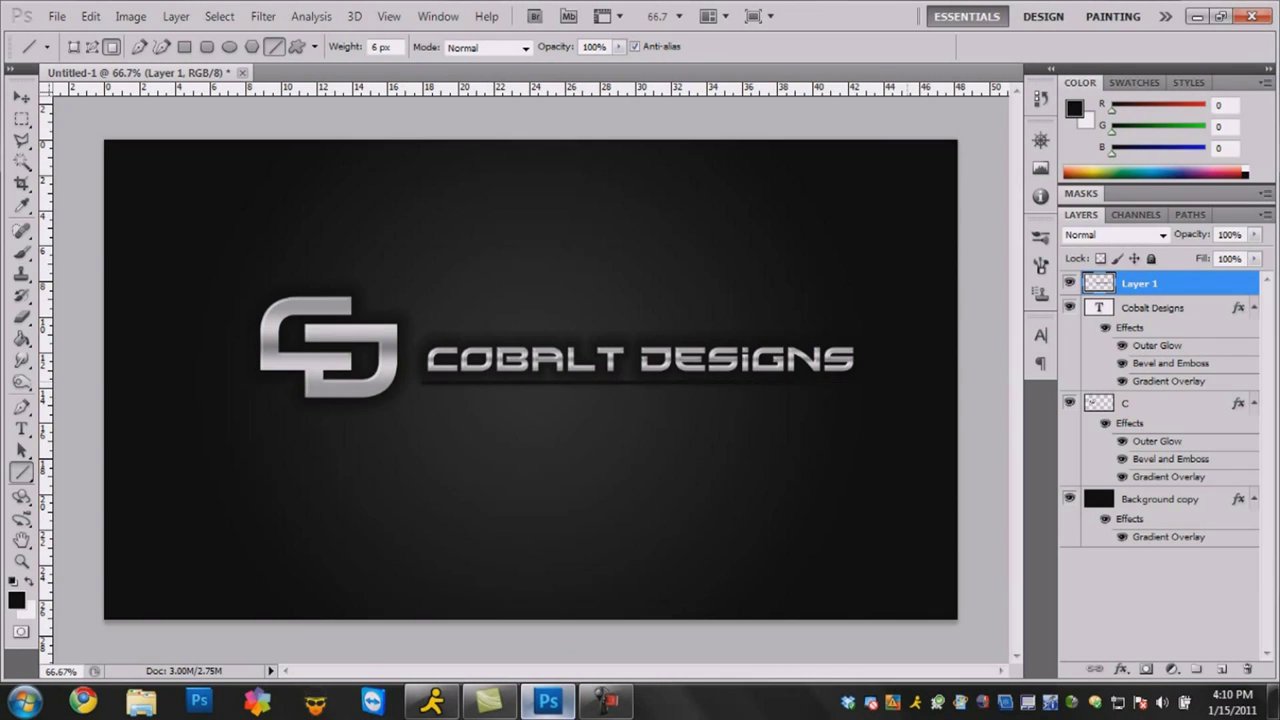
pyautogui.rightClick(1160, 283)
pyautogui.click(1010, 580)
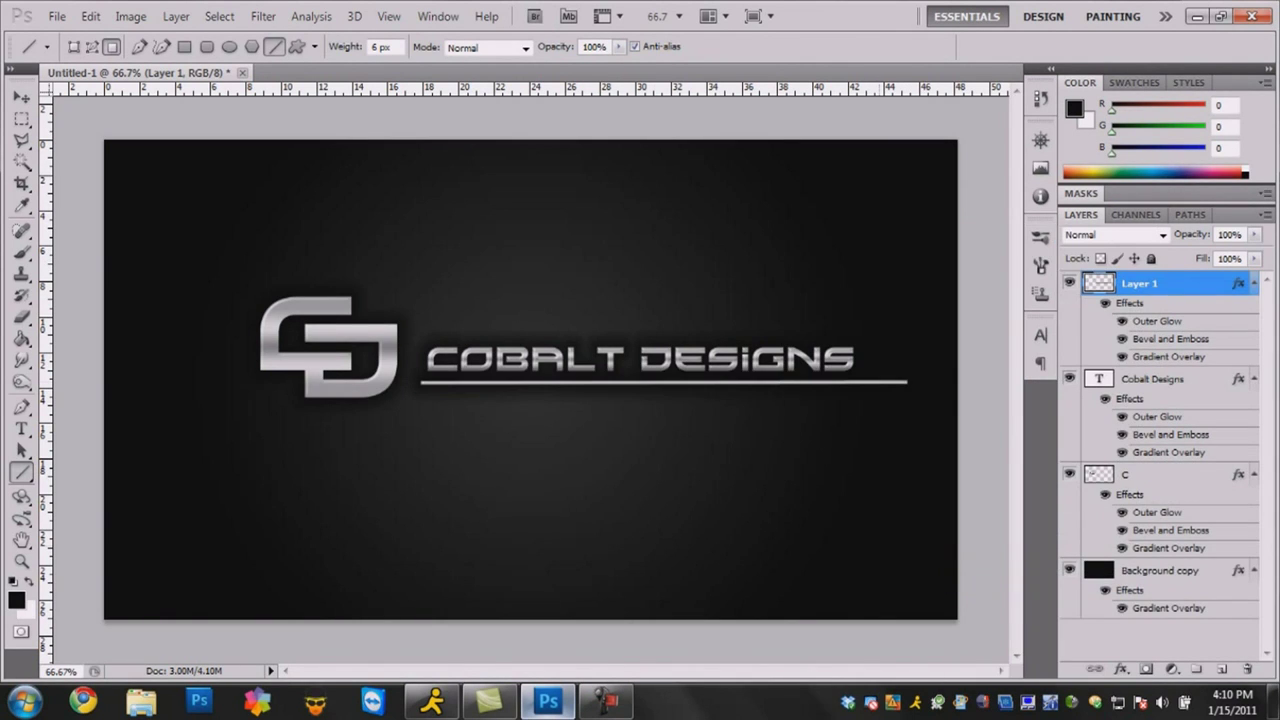
# Step: Shift the line left so it extends past both ends of the company name, and move the C monogram left, clear of the line
pyautogui.press('v')
pyautogui.moveTo(624, 383); pyautogui.dragTo(599, 382)
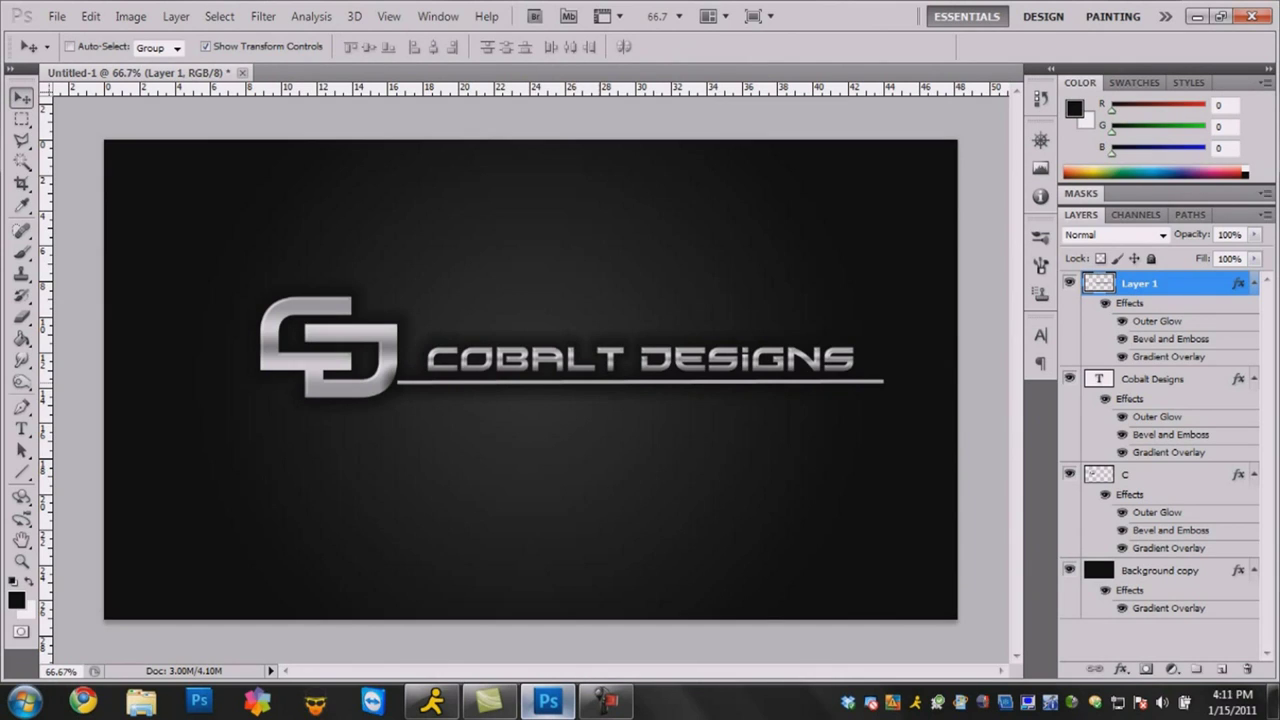
pyautogui.click(1150, 475)
pyautogui.hotkey('shift', 'Left')
pyautogui.hotkey('shift', 'Left')
pyautogui.hotkey('shift', 'Left')
pyautogui.hotkey('shift', 'Left')
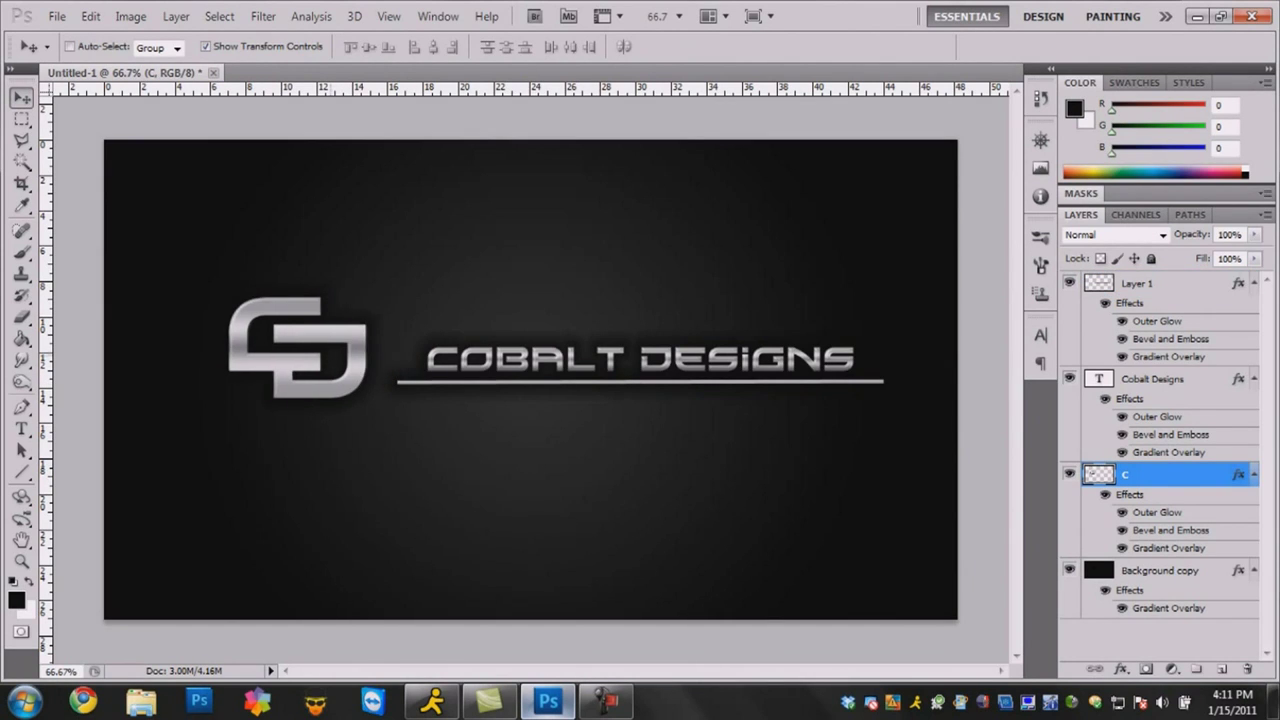
# Step: Fade both ends of the line on Layer 1 using the Eraser Tool with a soft 432 px brush
pyautogui.click(1154, 379)
pyautogui.click(1150, 284)
pyautogui.click(22, 317)
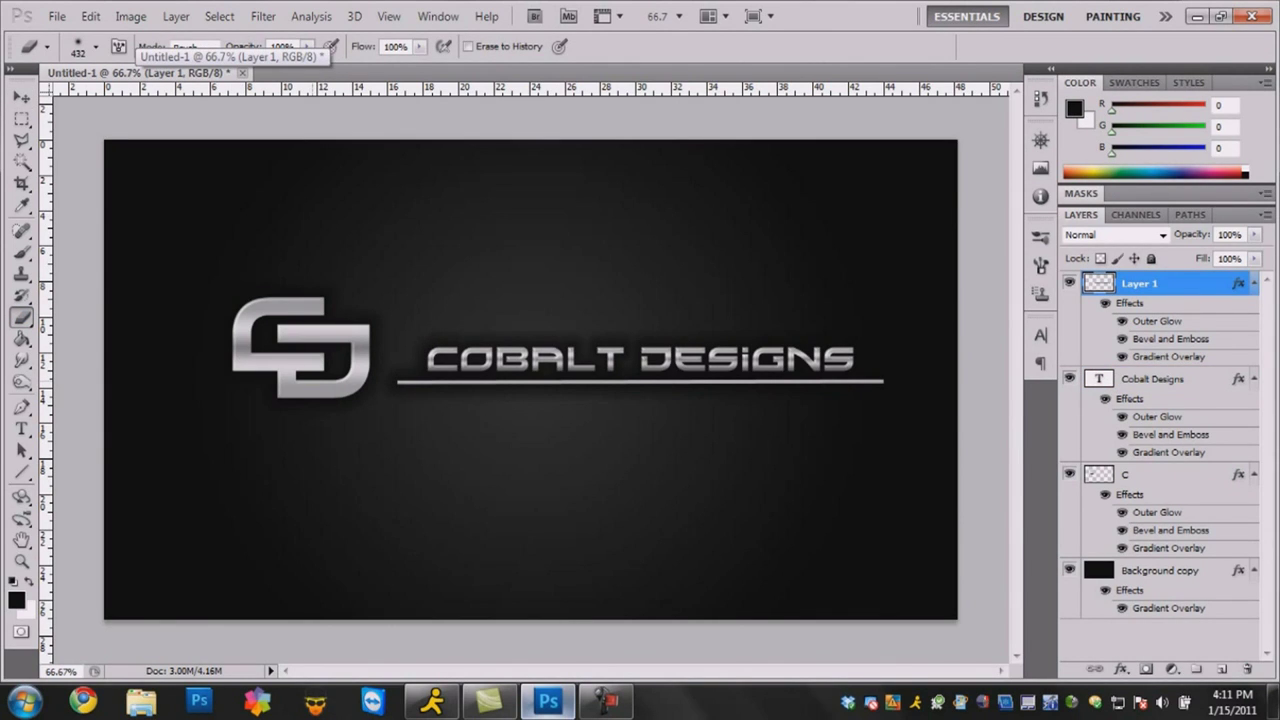
pyautogui.click(96, 47)
pyautogui.click(115, 205)
pyautogui.moveTo(211, 135); pyautogui.dragTo(207, 135)
pyautogui.press('Return')
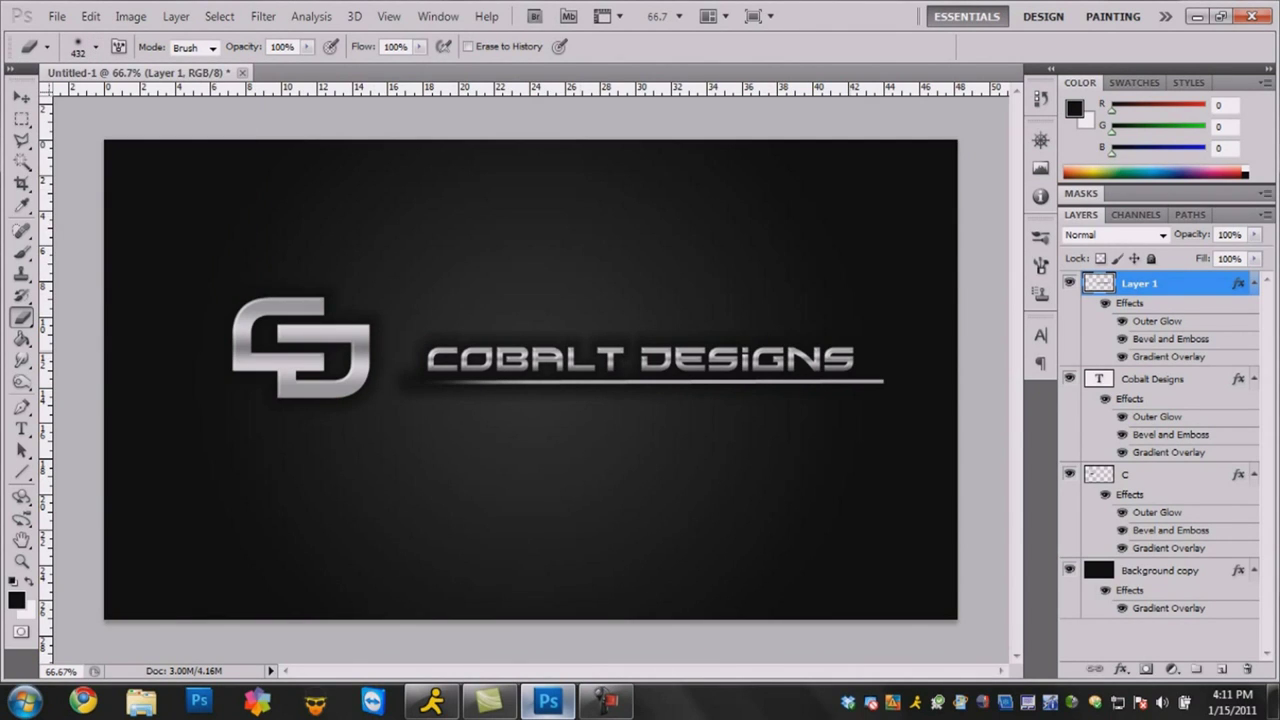
pyautogui.click(912, 383)
# Step: Nudge the faded line left to sit under the company name, and lower the C monogram so it is vertically centred on the text
pyautogui.press('v')
pyautogui.moveTo(606, 384); pyautogui.dragTo(598, 381)
pyautogui.press('g')
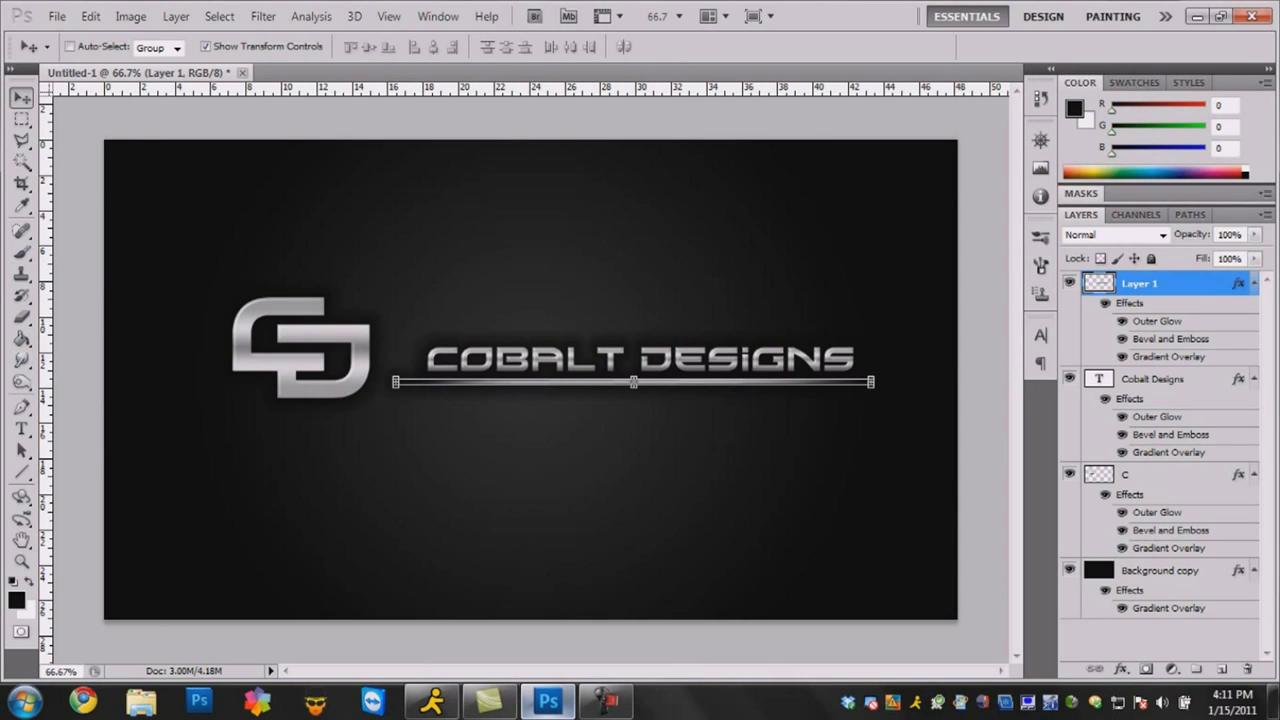
pyautogui.click(1126, 475)
pyautogui.moveTo(328, 376); pyautogui.dragTo(306, 359)
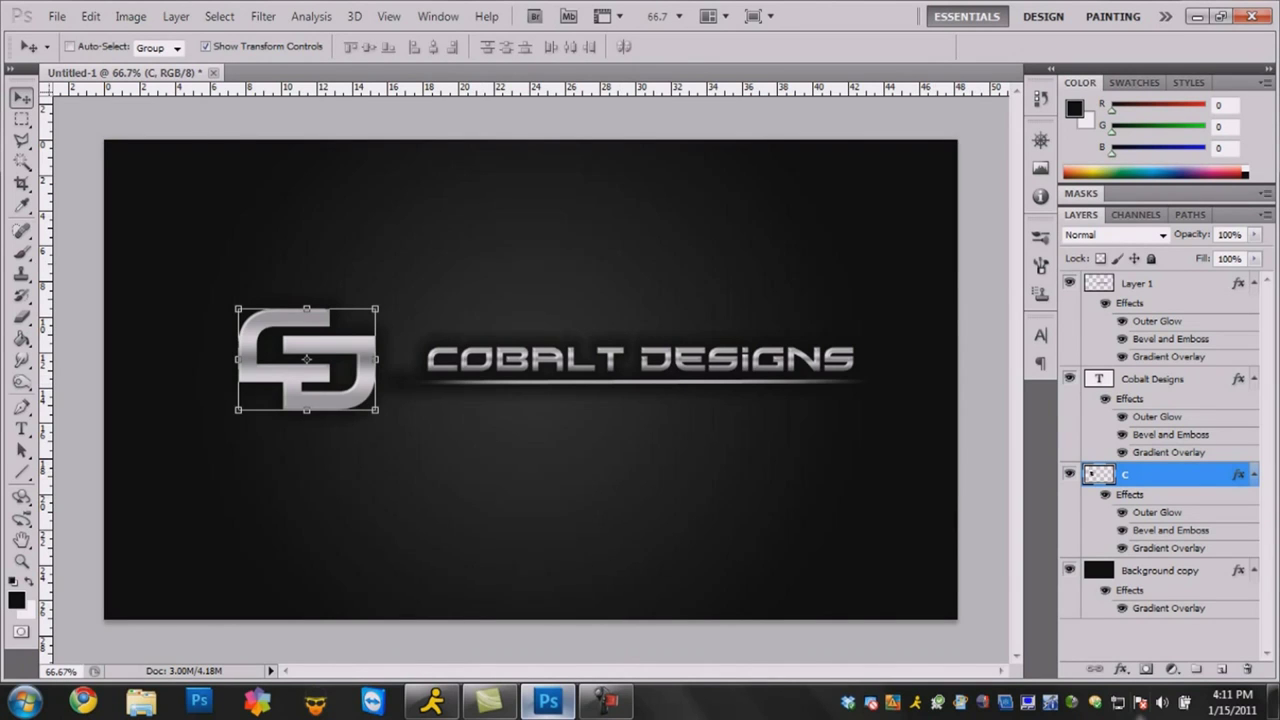
pyautogui.click(54, 16)
pyautogui.click(77, 54)
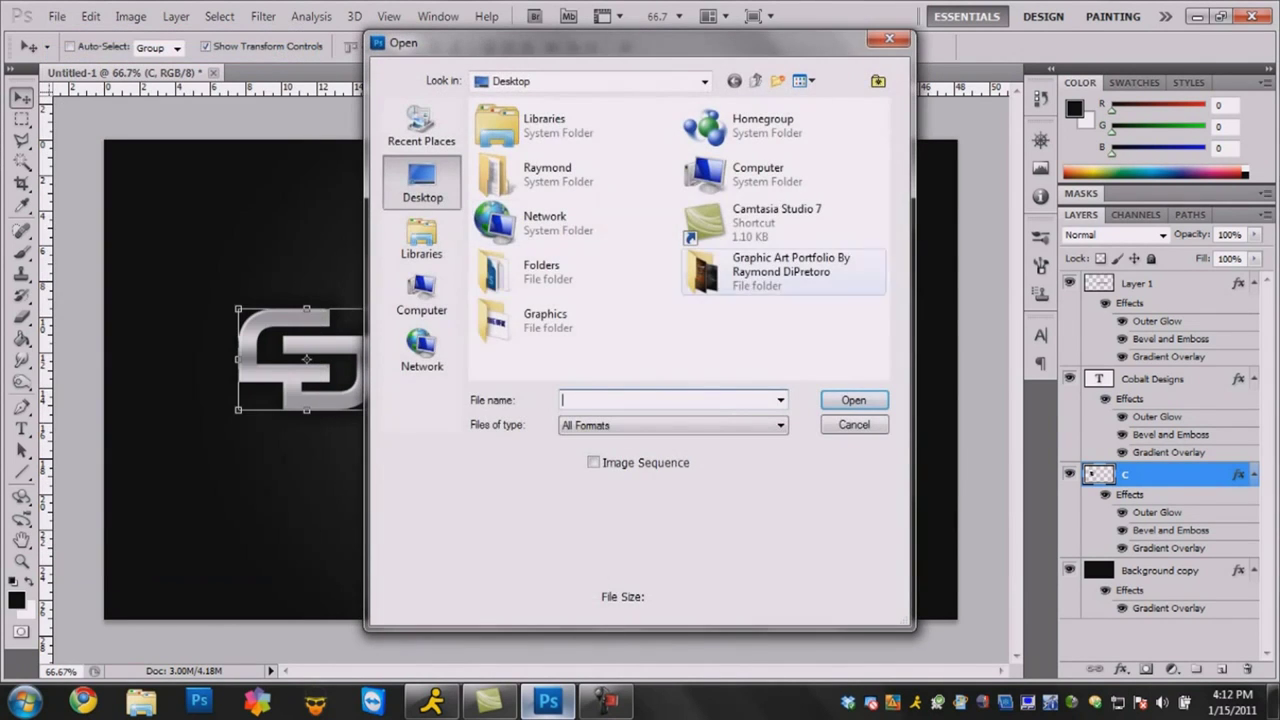
pyautogui.doubleClick(574, 321)
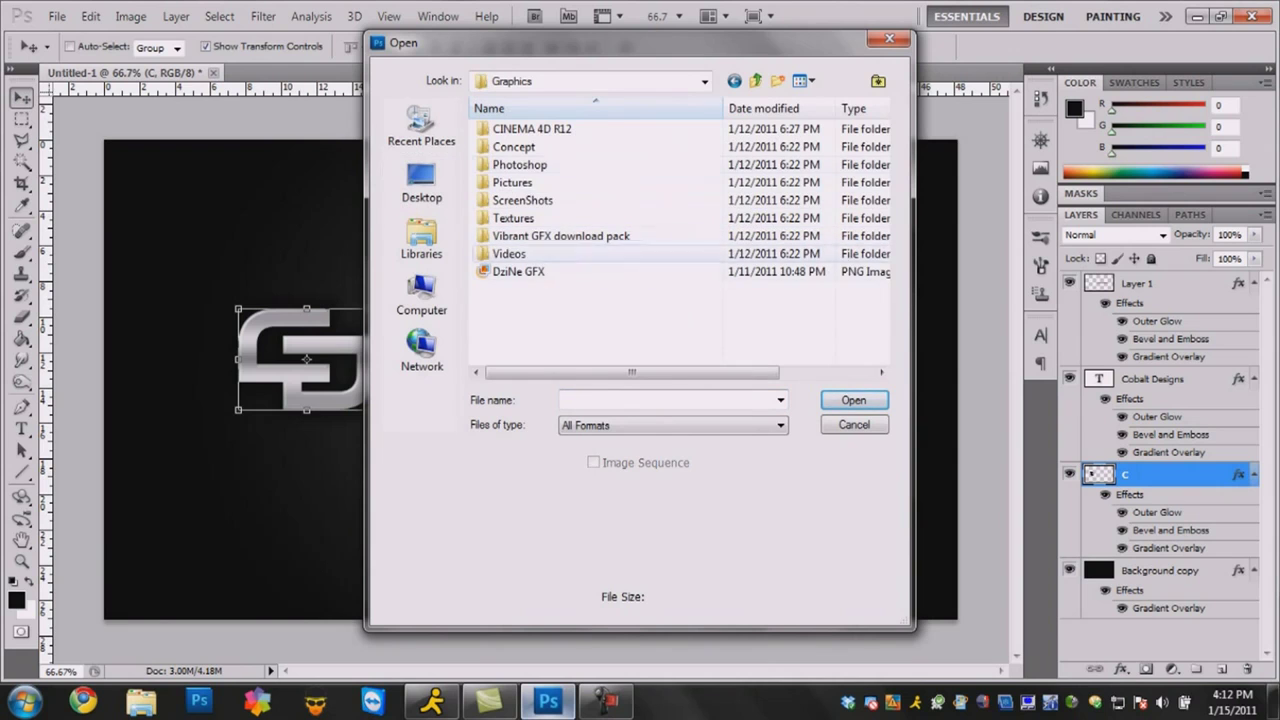
pyautogui.press('Escape')
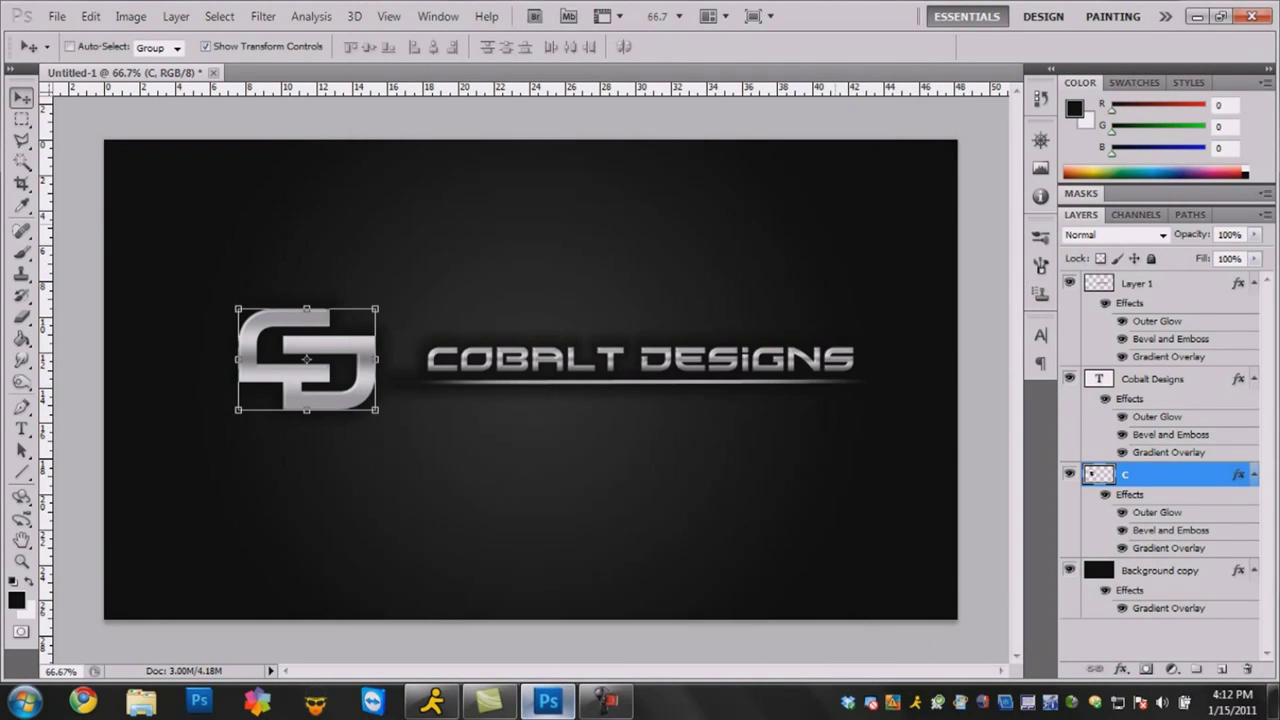
# Step: Minimize Photoshop, open the desktop's Graphics > ScreenShots folder in Windows Explorer, and locate the Flare image
pyautogui.click(1197, 16)
pyautogui.doubleClick(34, 198)
pyautogui.doubleClick(496, 210)
pyautogui.scroll(-3, 888, 190)
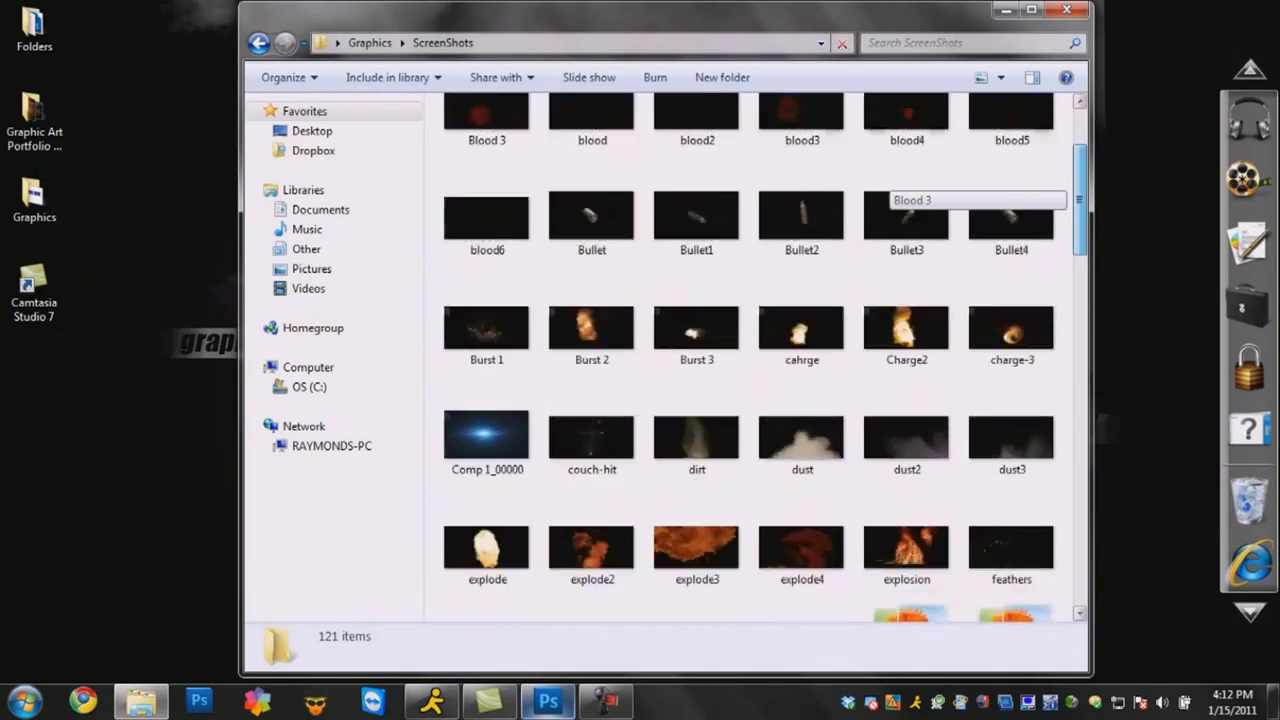
pyautogui.scroll(-5, 888, 190)
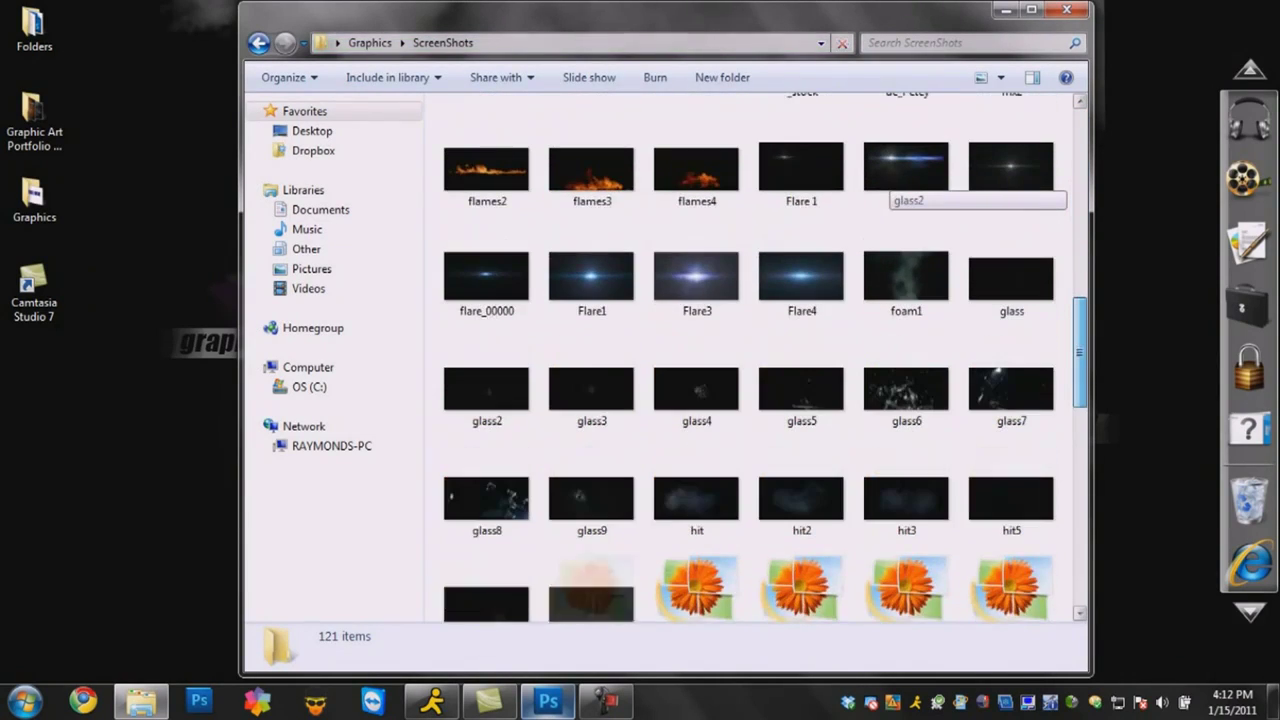
pyautogui.moveTo(1080, 352); pyautogui.dragTo(1080, 349)
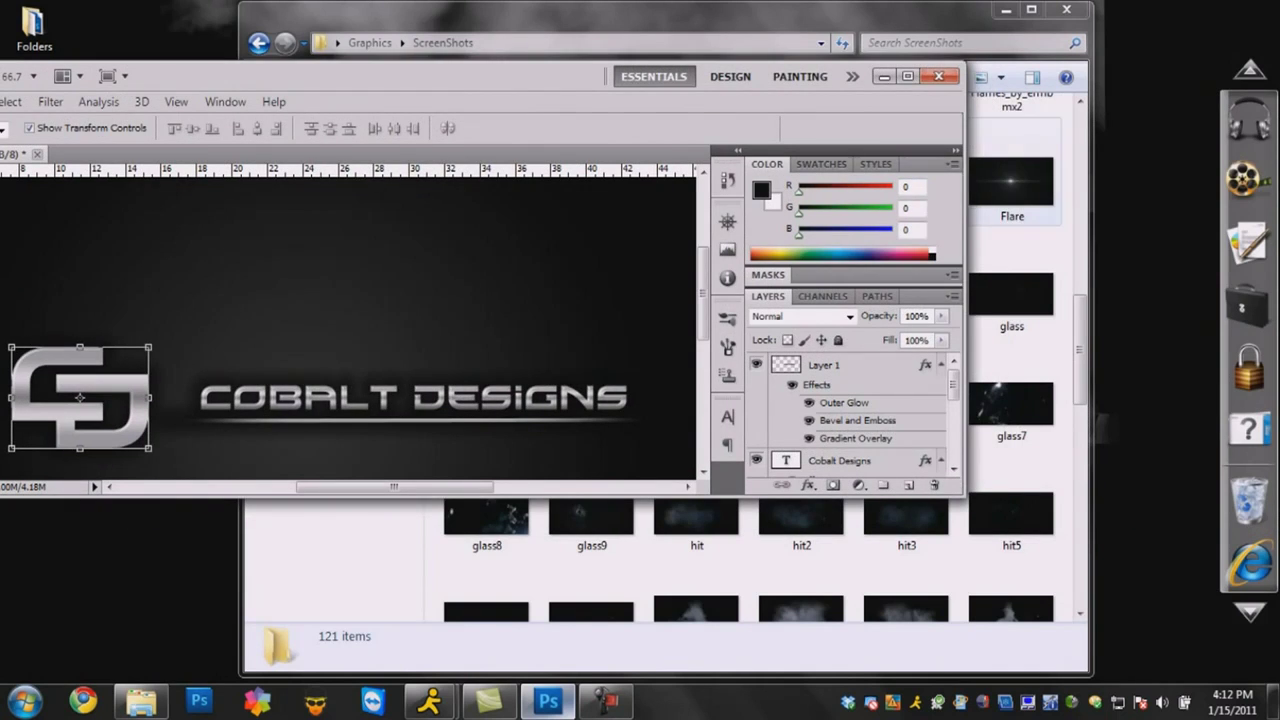
# Step: Place the Flare image into the logo document and maximize the Photoshop window
pyautogui.moveTo(288, 330); pyautogui.dragTo(393, 387)
pyautogui.moveTo(420, 76); pyautogui.dragTo(585, 82)
pyautogui.click(1073, 82)
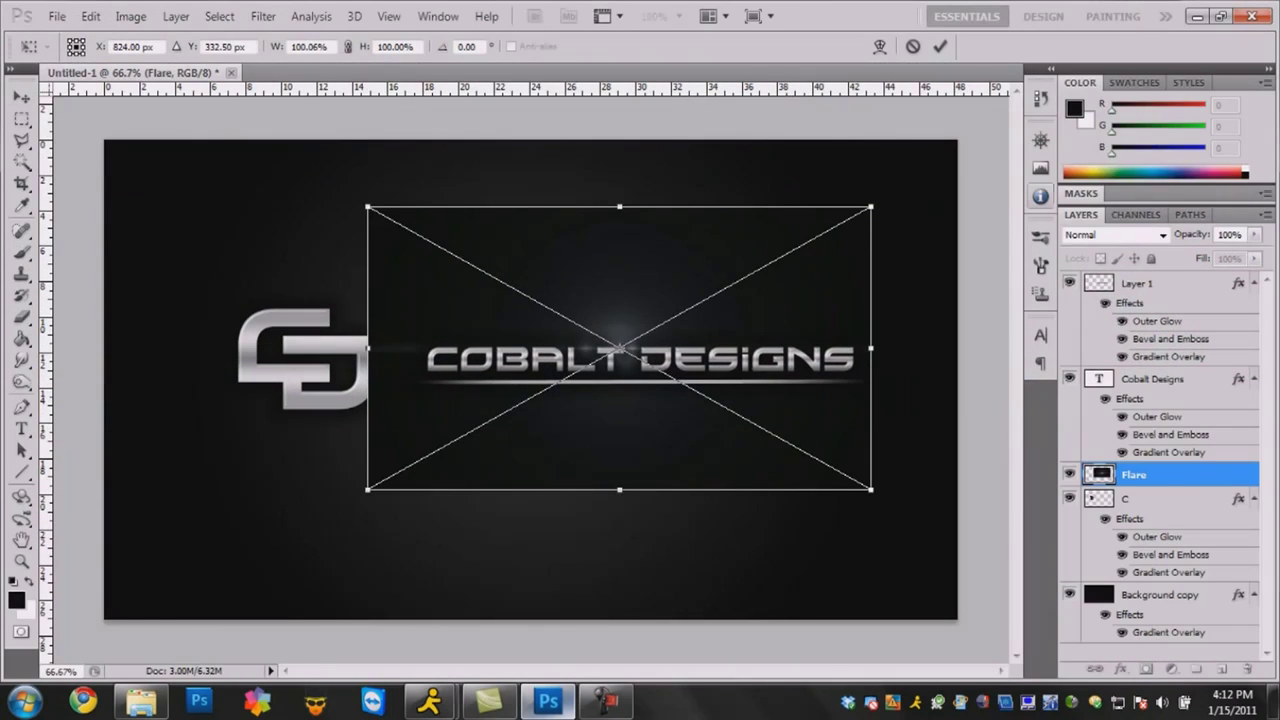
# Step: Set the placed Flare's blend mode to Screen, position it behind the company name, and commit the placement
pyautogui.click(1113, 234)
pyautogui.click(1095, 165)
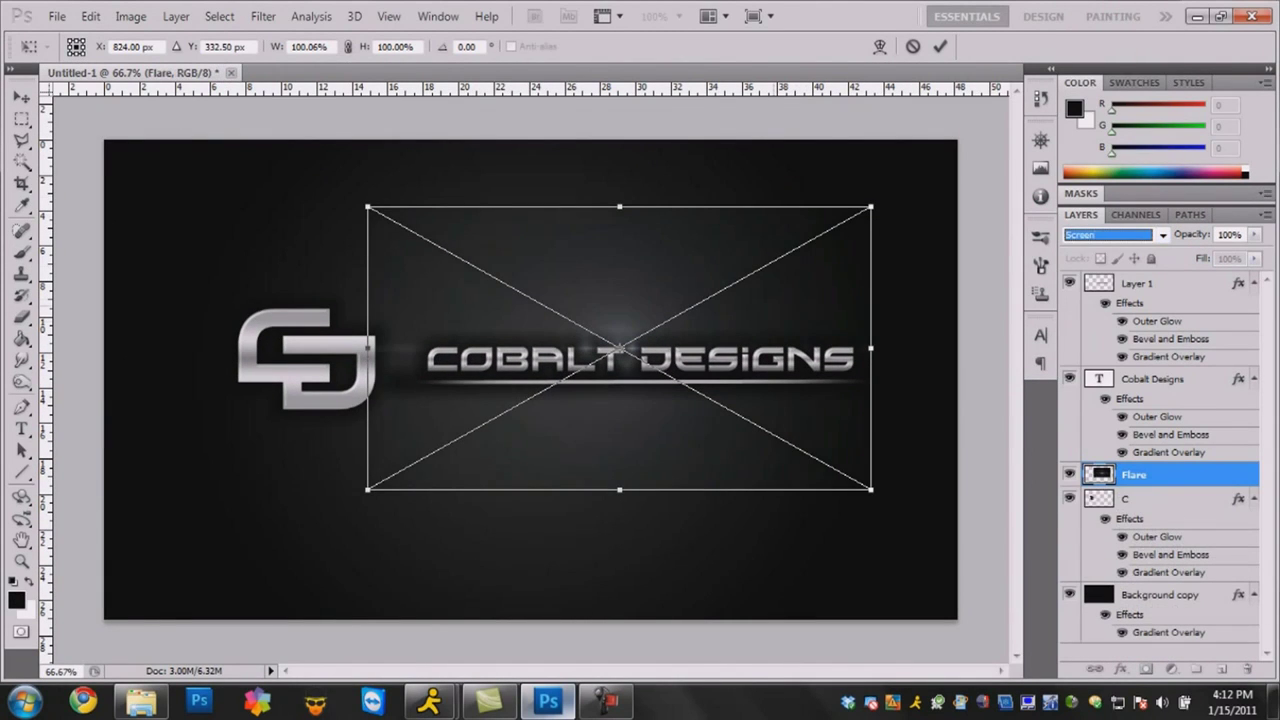
pyautogui.moveTo(768, 300); pyautogui.dragTo(753, 300)
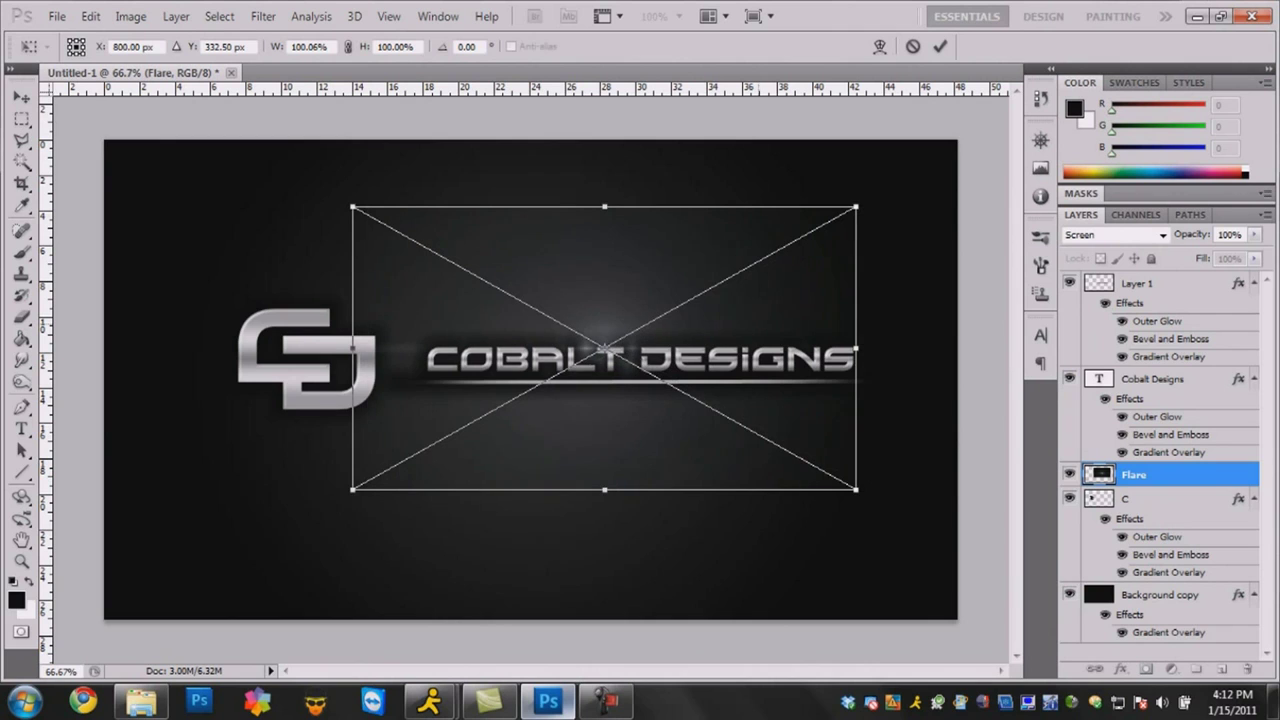
pyautogui.moveTo(604, 420); pyautogui.dragTo(620, 411)
pyautogui.click(21, 97)
pyautogui.click(568, 276)
# Step: Move the Flare layer above the Cobalt Designs text layer and align its glint with the top of the T in Cobalt
pyautogui.moveTo(572, 284); pyautogui.dragTo(564, 286)
pyautogui.moveTo(1134, 475); pyautogui.dragTo(1150, 368)
pyautogui.moveTo(612, 341); pyautogui.dragTo(612, 349)
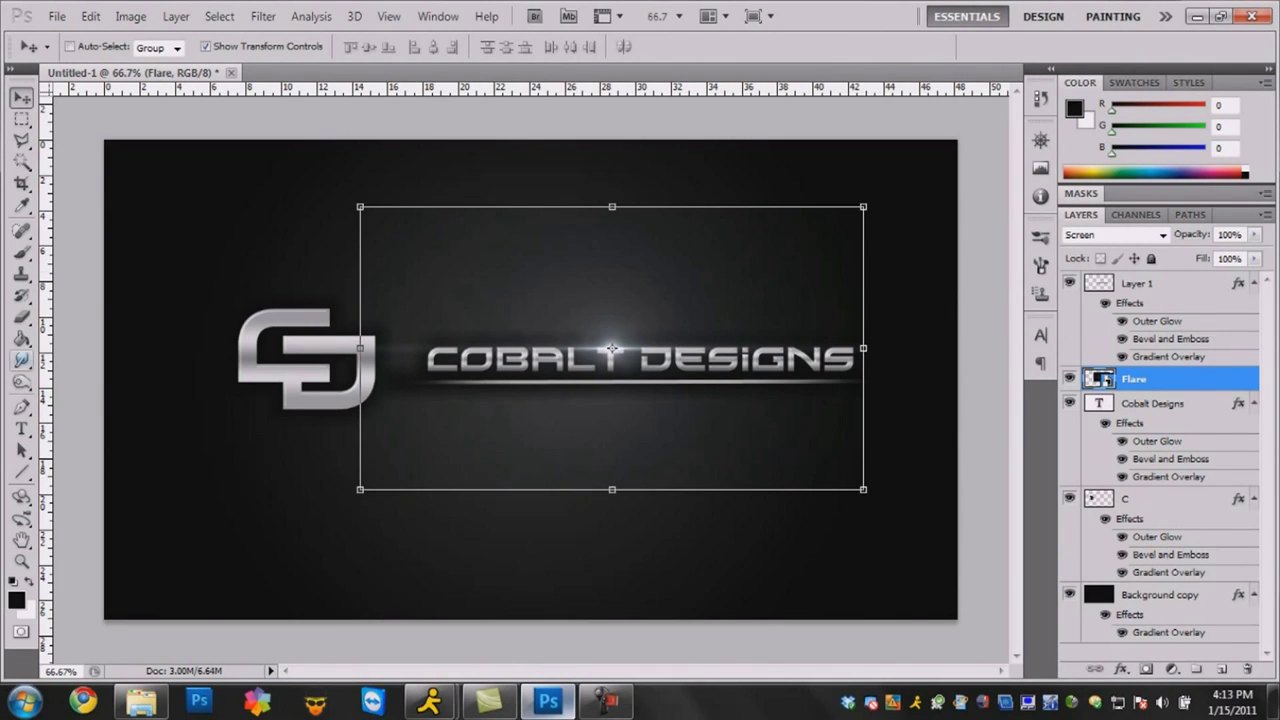
# Step: Set up the Eraser with a soft 168 px brush at 0% hardness and rasterize the placed Flare layer
pyautogui.press('e')
pyautogui.click(96, 47)
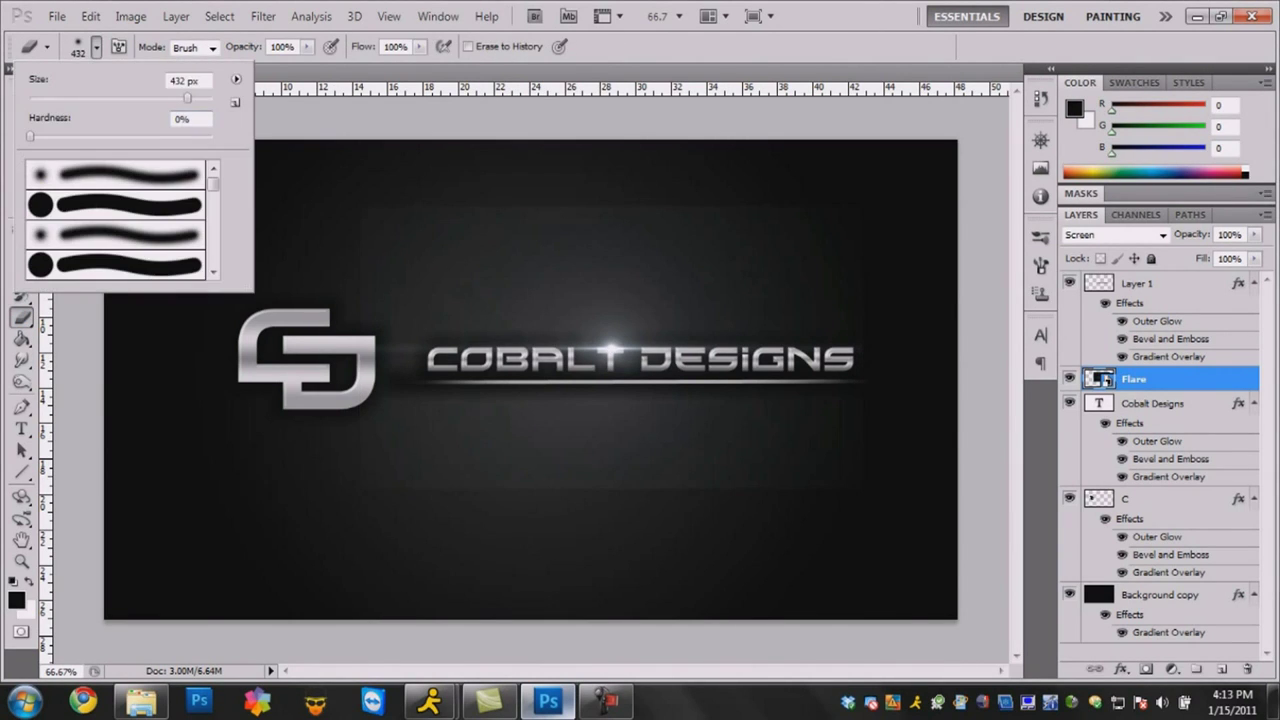
pyautogui.click(134, 137)
pyautogui.click(831, 240)
pyautogui.press('Return')
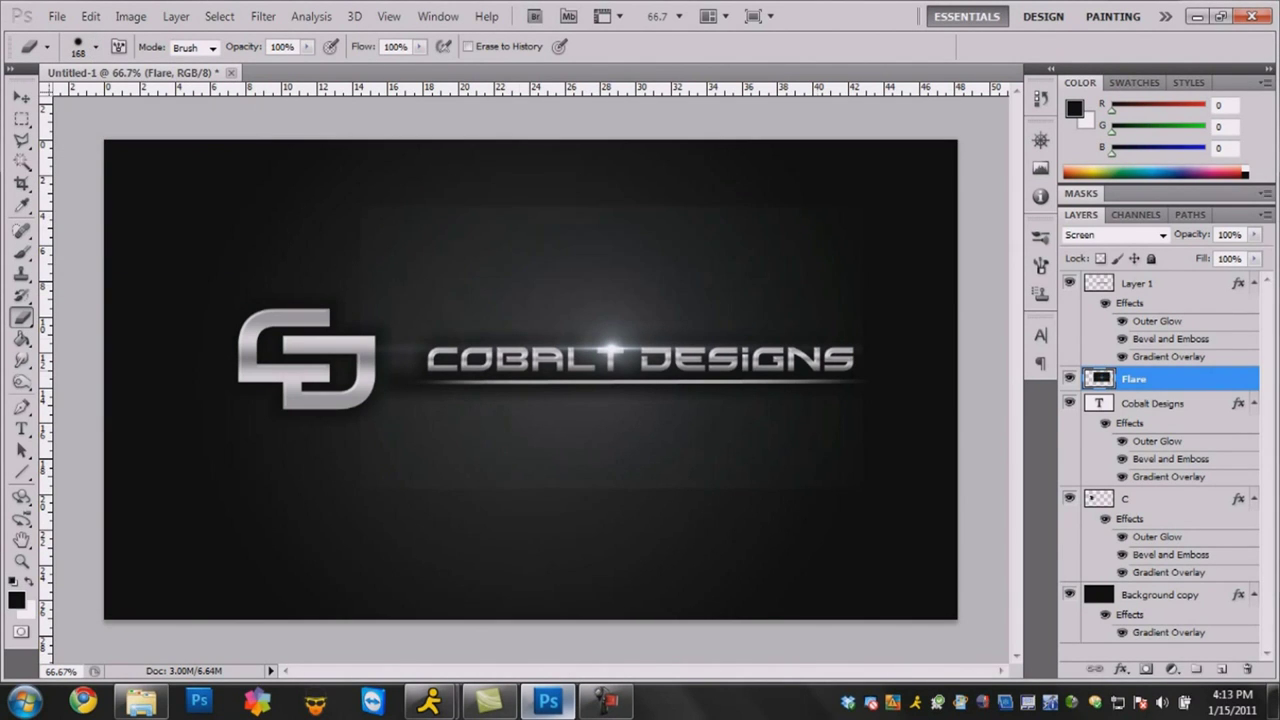
# Step: Erase the Flare layer's outer edges and haze above and below the company name, keeping the glint on the T and undoing one stray stroke
pyautogui.moveTo(420, 285)
pyautogui.mouseDown()
pyautogui.moveTo(642, 250)
pyautogui.moveTo(631, 276)
pyautogui.mouseUp()
pyautogui.moveTo(556, 446)
pyautogui.mouseDown()
pyautogui.moveTo(672, 432)
pyautogui.moveTo(768, 390)
pyautogui.mouseUp()
pyautogui.click(90, 16)
pyautogui.click(125, 37)
pyautogui.moveTo(570, 240); pyautogui.dragTo(655, 240)
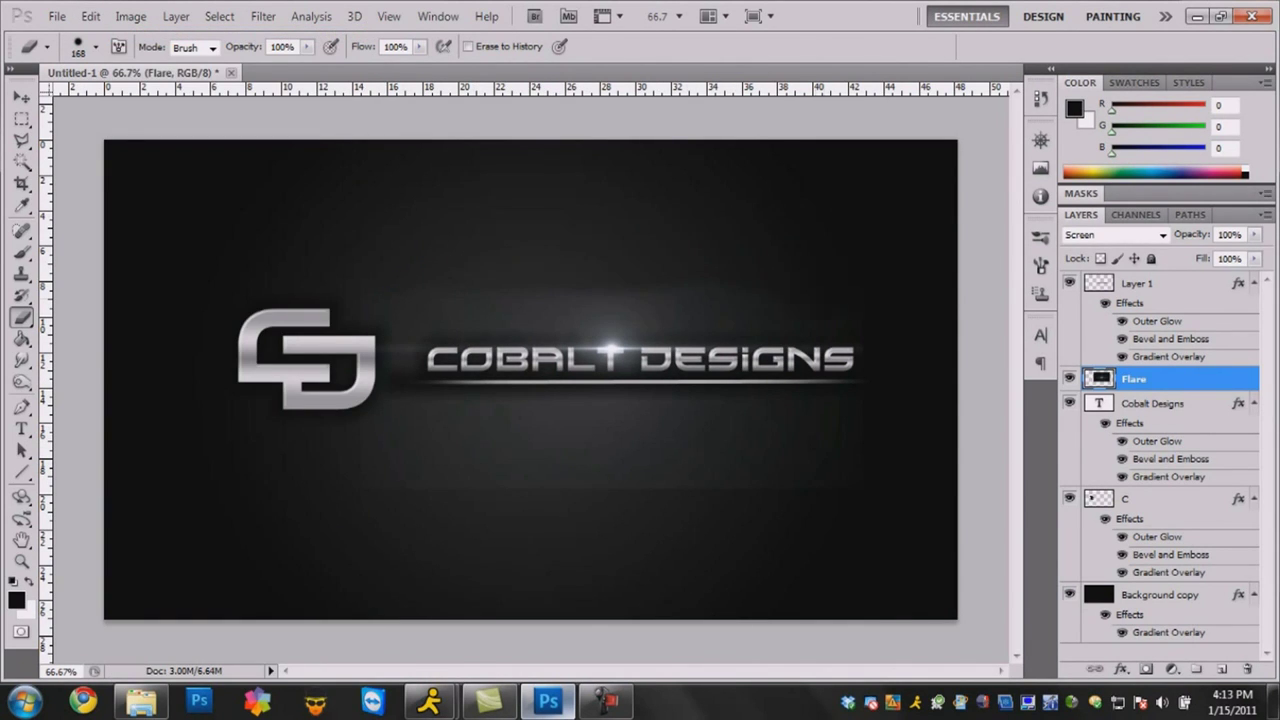
pyautogui.moveTo(808, 456); pyautogui.dragTo(590, 465)
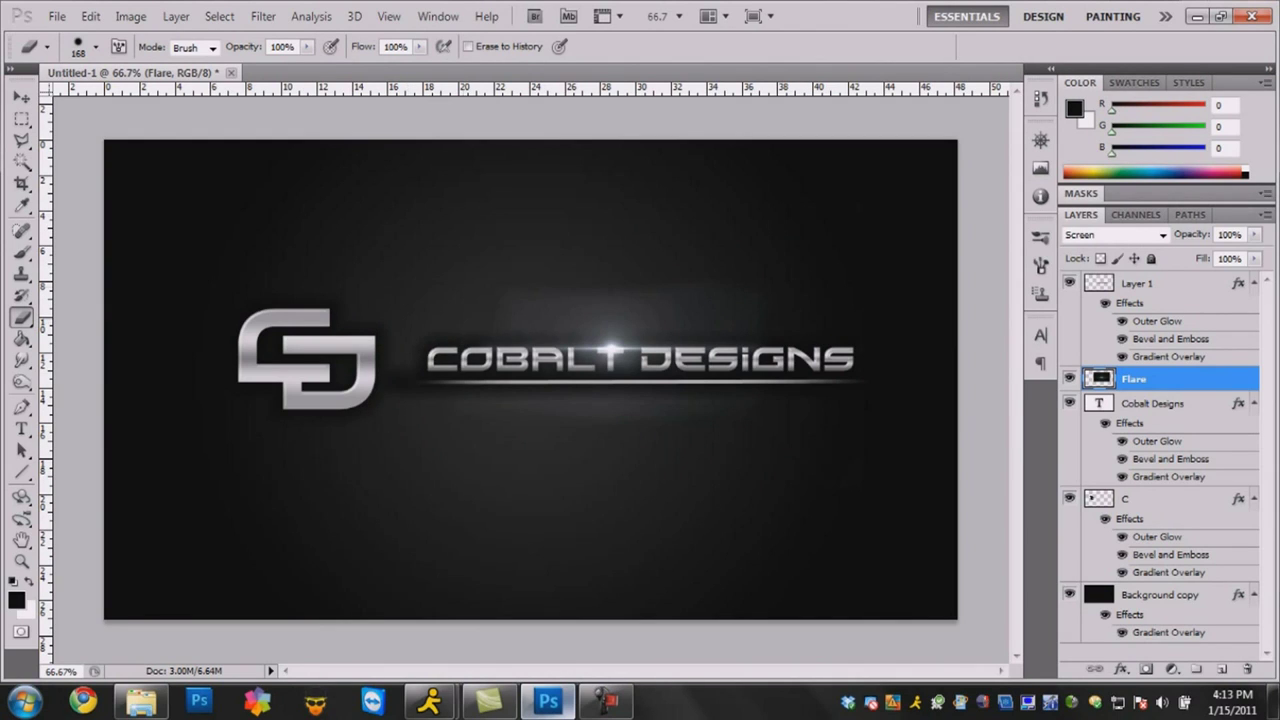
pyautogui.moveTo(560, 406); pyautogui.dragTo(660, 407)
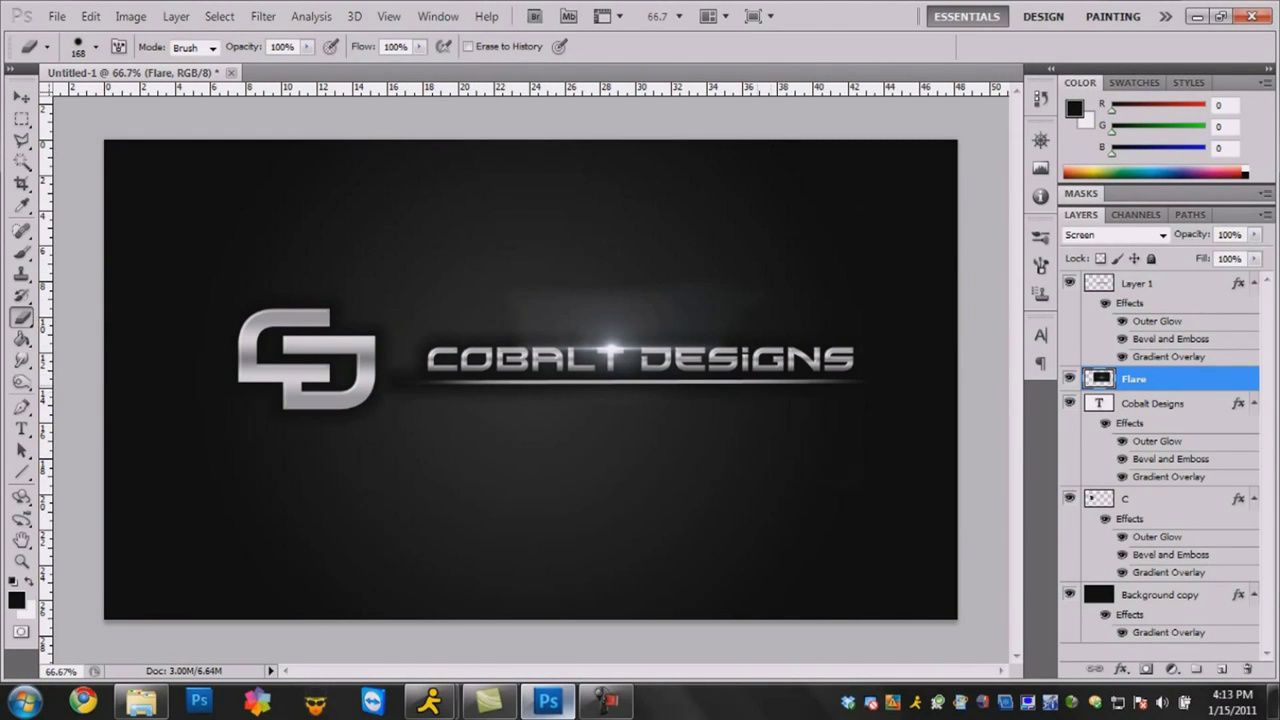
pyautogui.moveTo(680, 305)
pyautogui.mouseDown()
pyautogui.moveTo(540, 306)
pyautogui.moveTo(596, 298)
pyautogui.mouseUp()
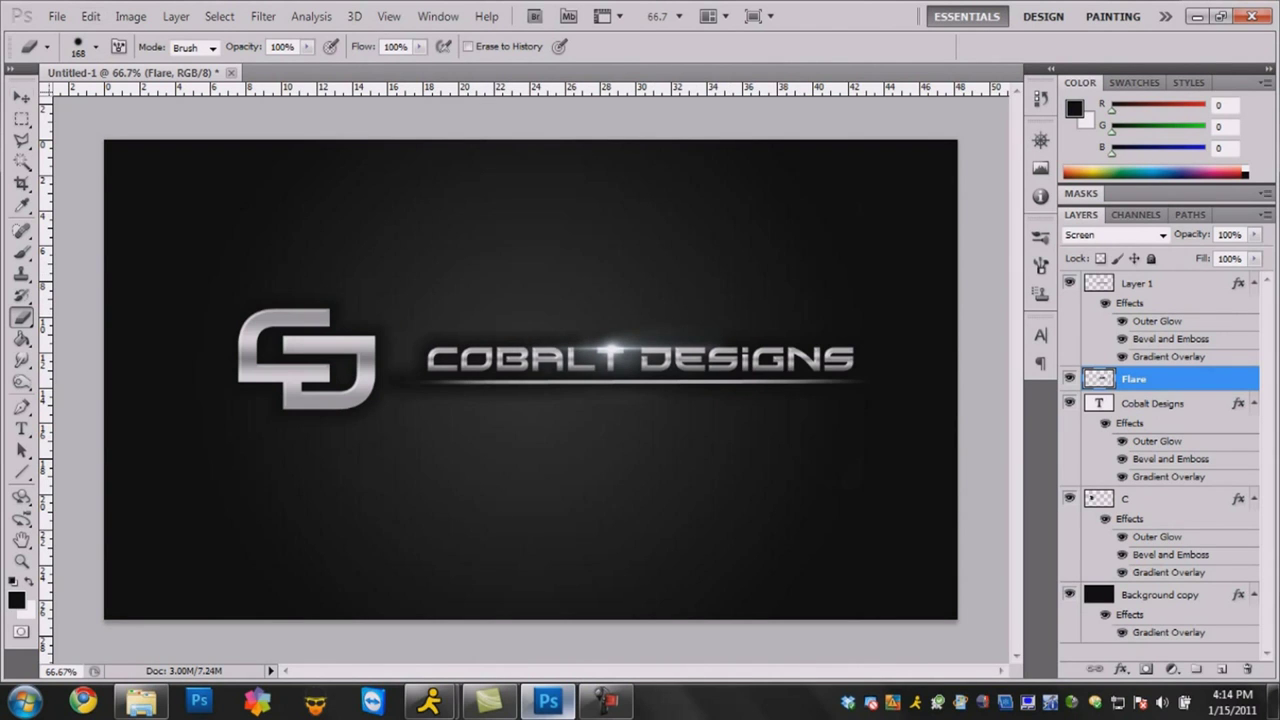
# Step: Save the logo to the desktop as the JPEG Untitled-1 with quality 10 (Maximum) and the Baseline ("Standard") format
pyautogui.press('v')
pyautogui.click(57, 16)
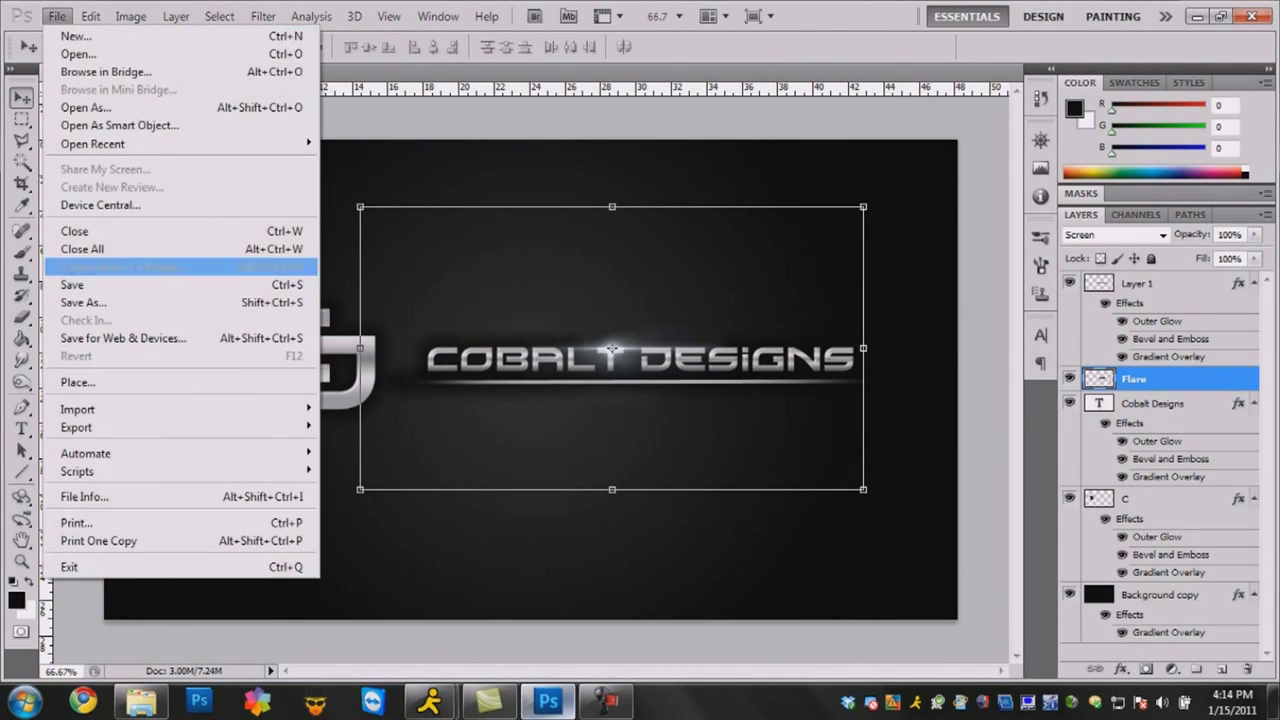
pyautogui.click(80, 302)
pyautogui.click(676, 400)
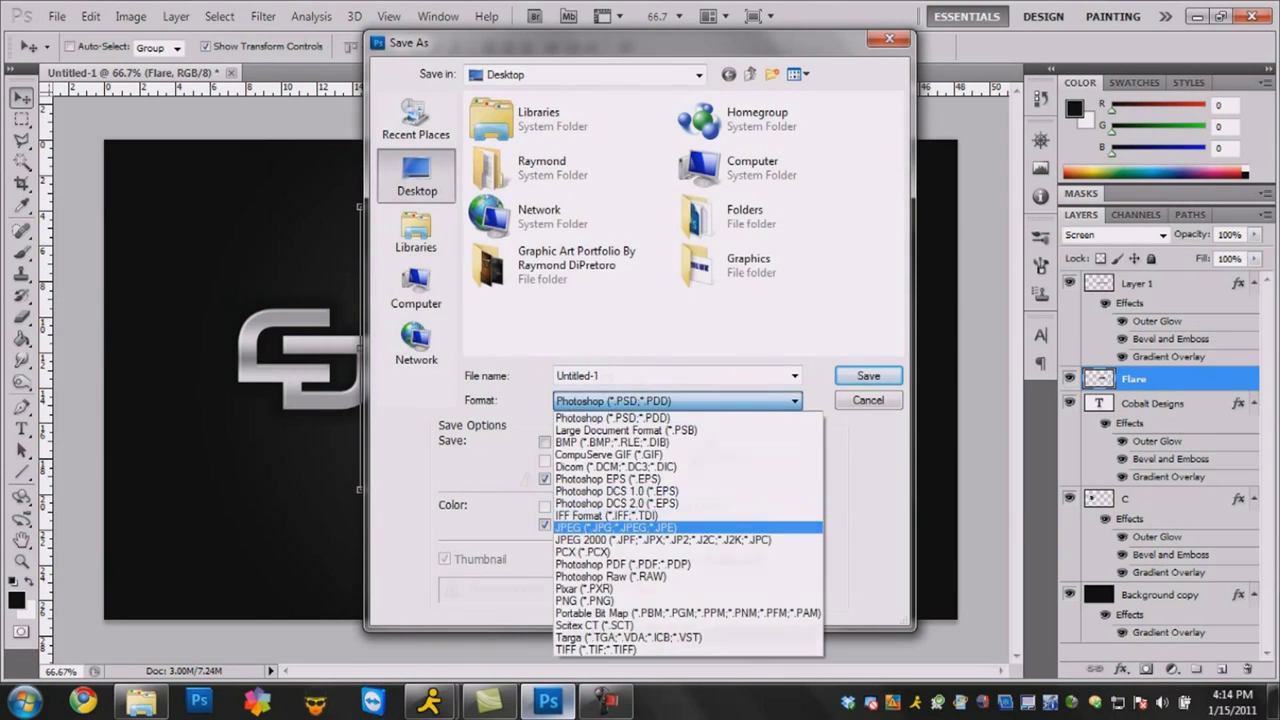
pyautogui.click(620, 527)
pyautogui.press('Return')
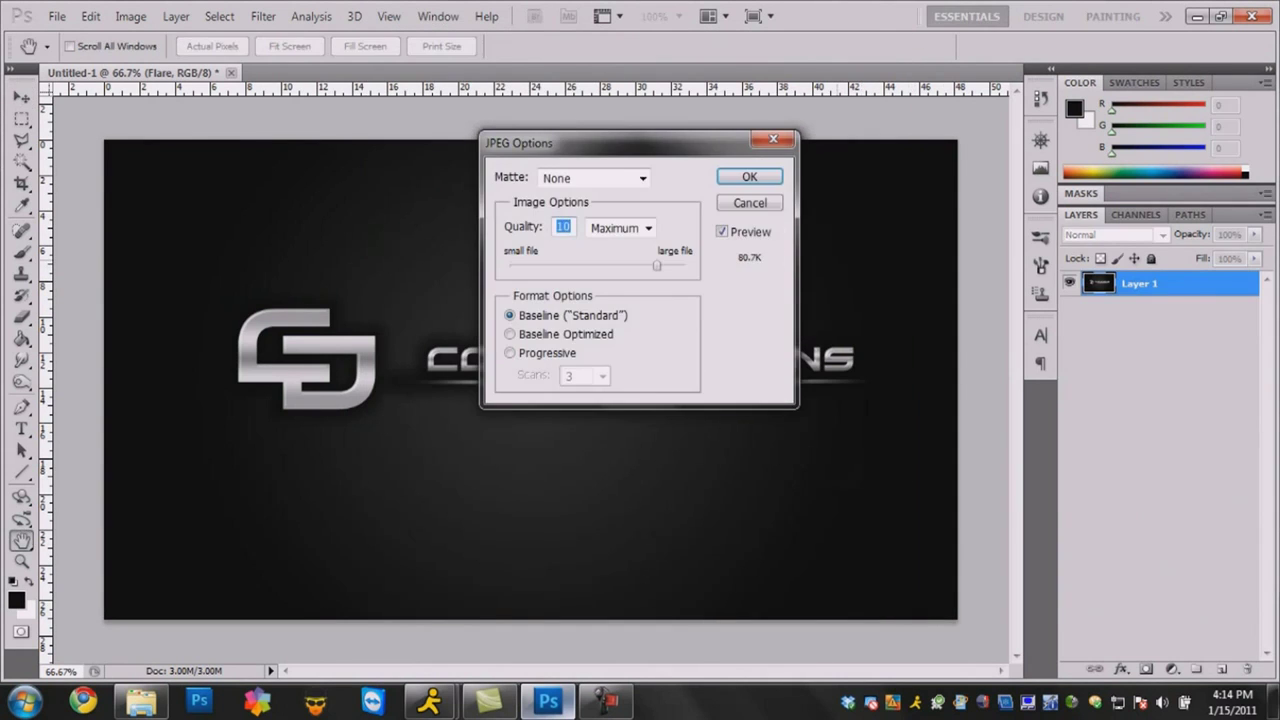
pyautogui.press('Return')
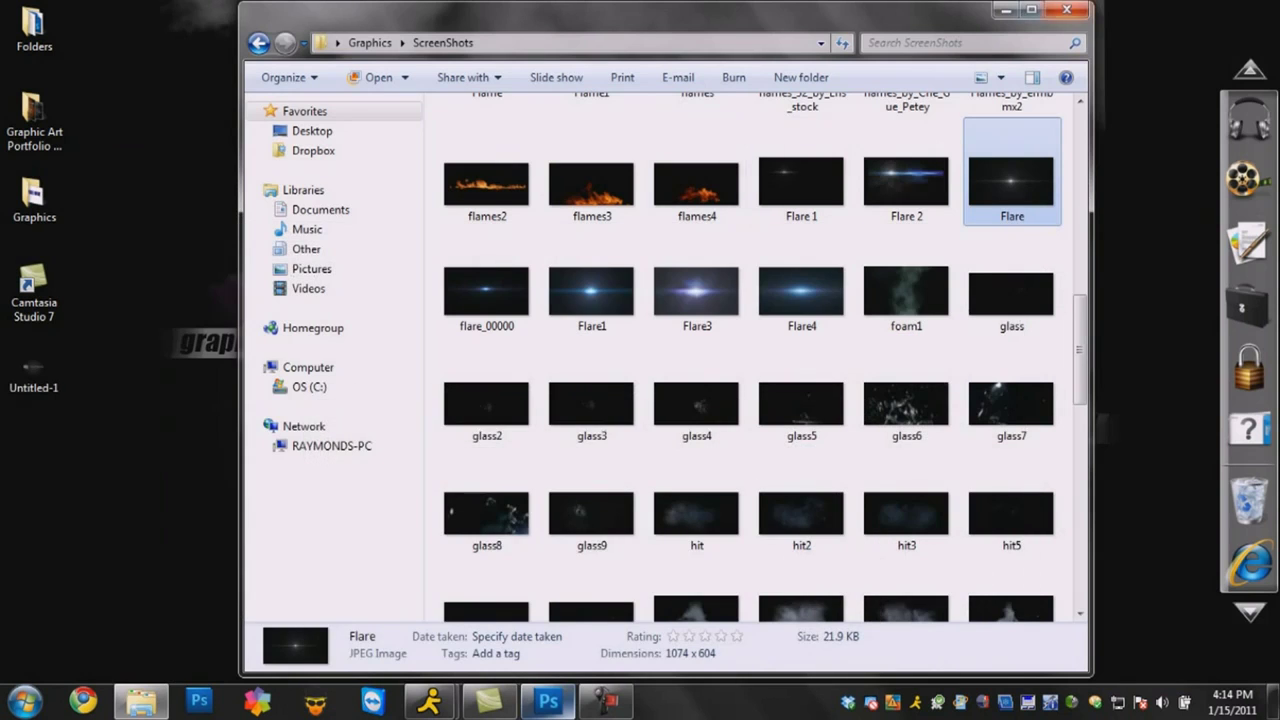